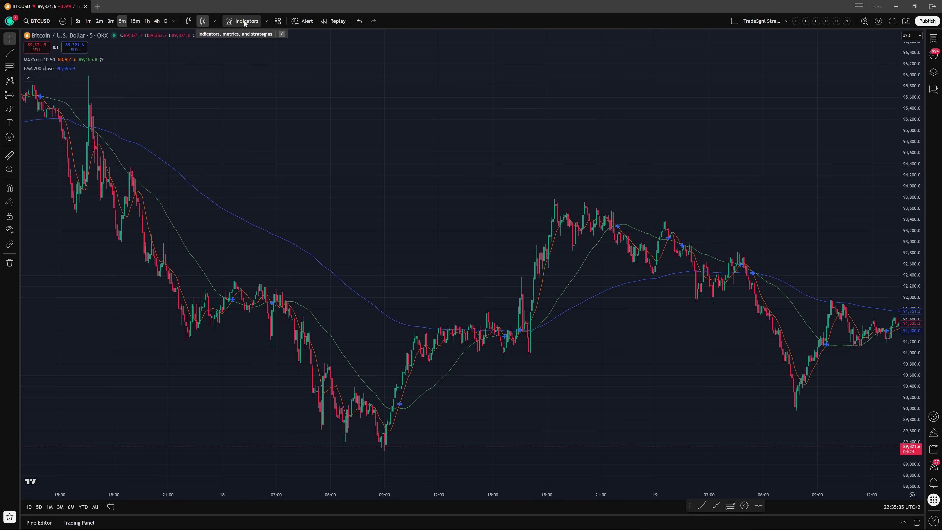
Add the TradeSgnl Strategy Builder to the chart and set Long Entry 1's source to the short MA
{"action": "left_click", "coordinate": [243, 20]}
{"action": "left_click", "coordinate": [447, 321]}
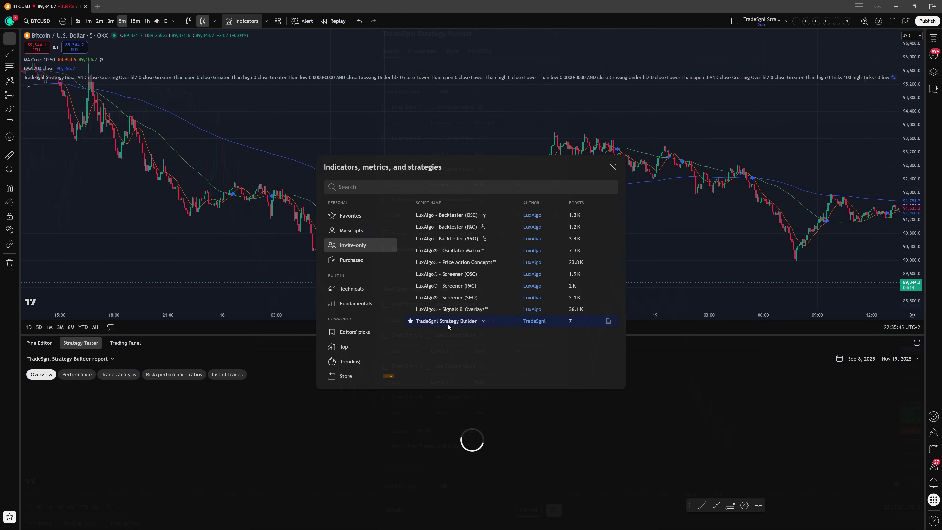
{"action": "left_click", "coordinate": [403, 123]}
{"action": "left_click", "coordinate": [433, 281]}
{"action": "left_click", "coordinate": [446, 122]}
{"action": "left_click", "coordinate": [488, 122]}
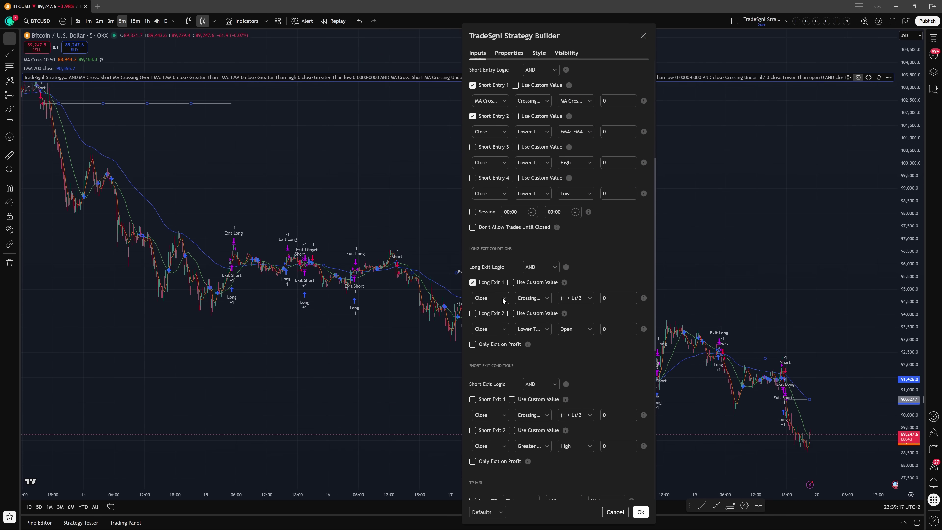
Set both of Long Exit 1's sources to MA Cross
{"action": "left_click", "coordinate": [502, 299]}
{"action": "left_click", "coordinate": [531, 388]}
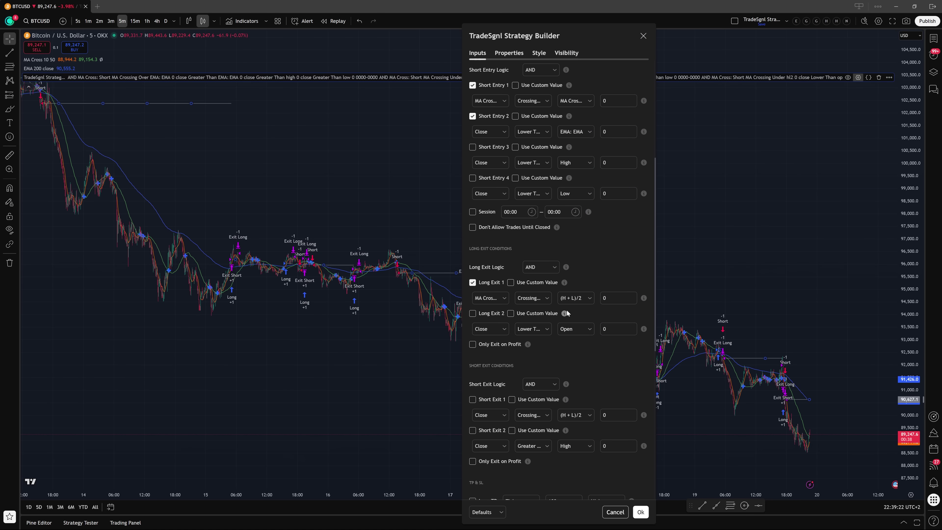
{"action": "left_click", "coordinate": [578, 298]}
{"action": "left_click", "coordinate": [586, 386]}
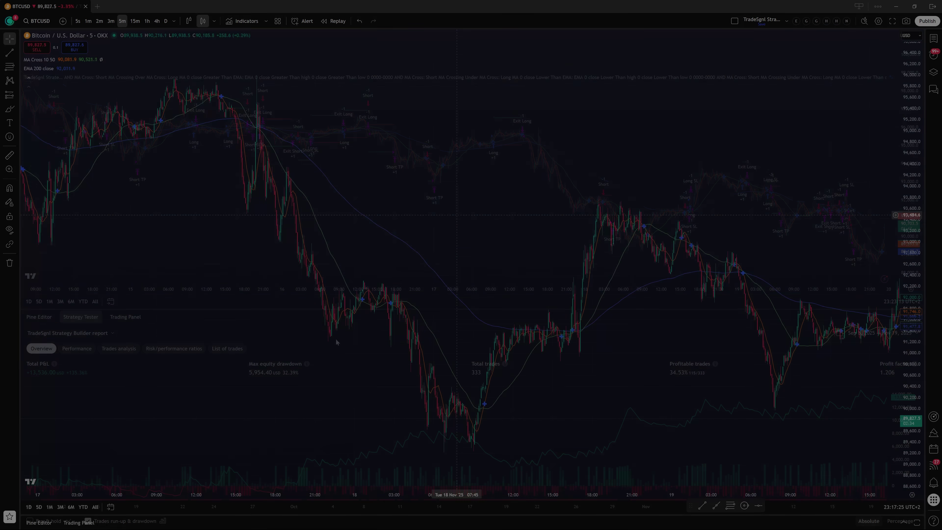
{"action": "left_click", "coordinate": [10, 21]}
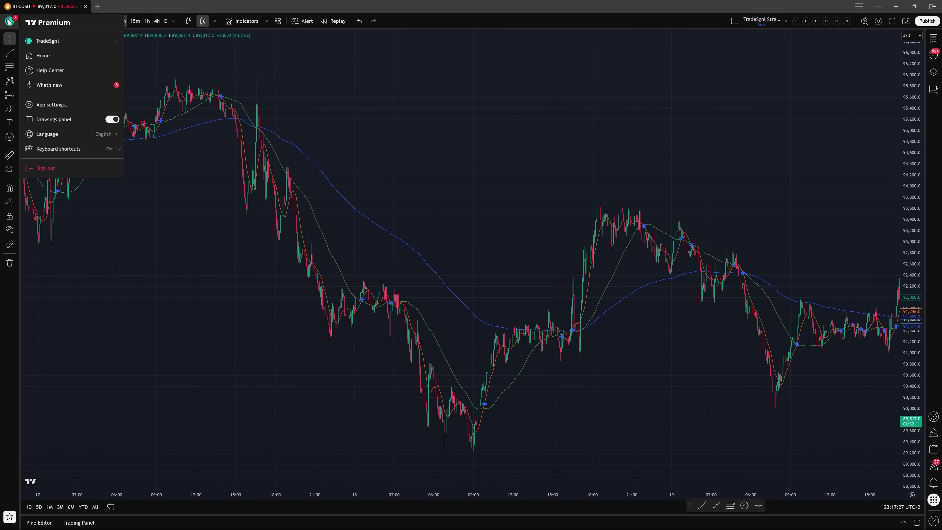
{"action": "mouse_move", "coordinate": [53, 42]}
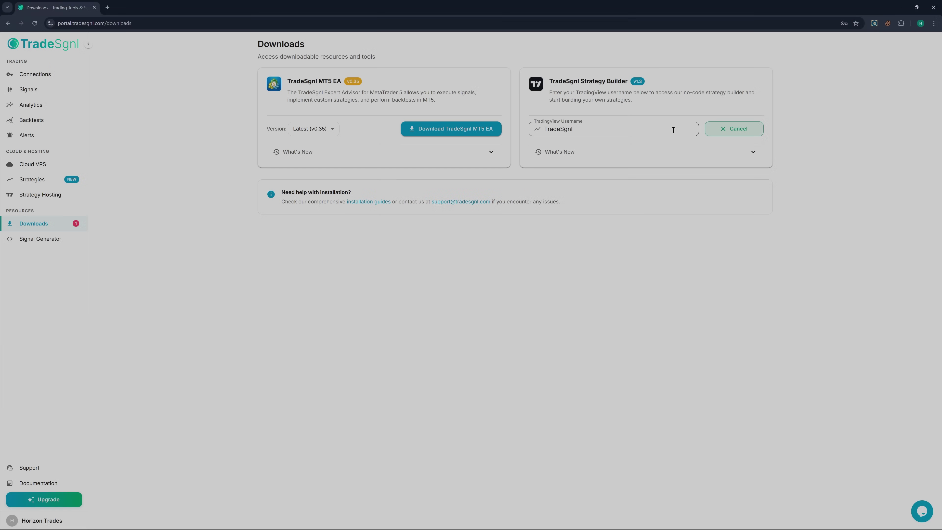
{"action": "left_click_drag", "start_coordinate": [672, 128], "coordinate": [527, 133]}
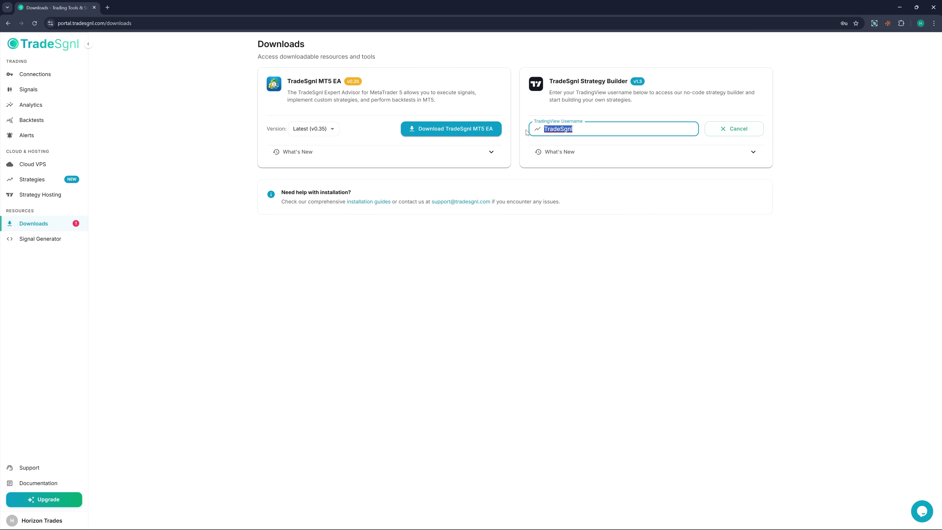
{"action": "left_click", "coordinate": [595, 129]}
{"action": "left_click", "coordinate": [727, 132]}
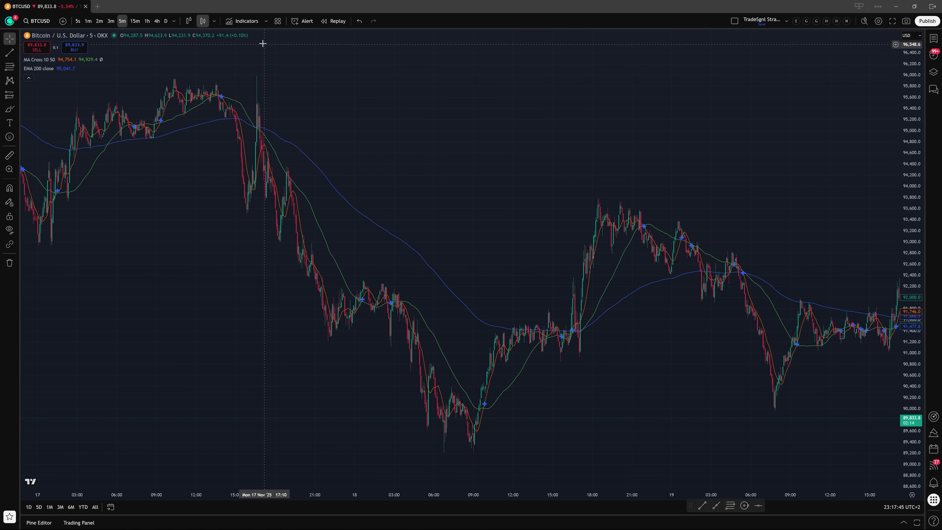
Add the TradeSgnl Strategy Builder from the Invite-only scripts to the BTCUSD chart
{"action": "left_click", "coordinate": [243, 20]}
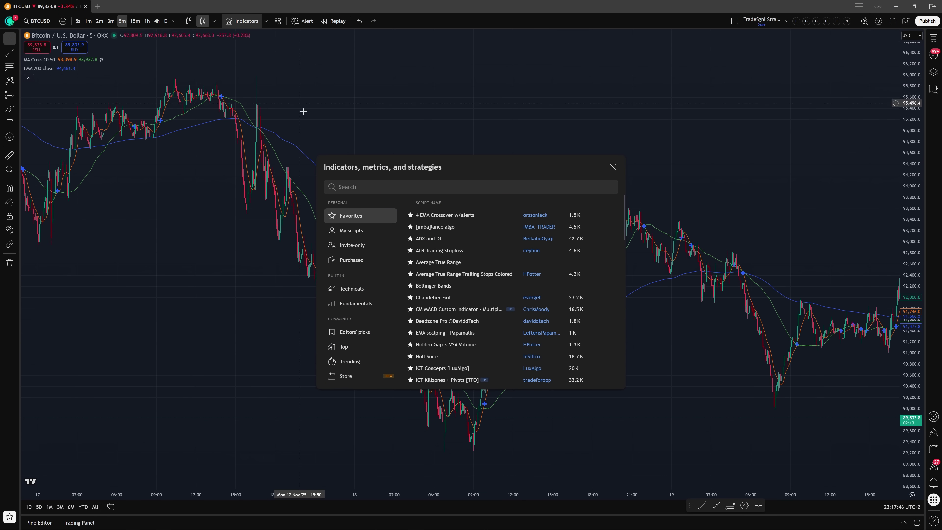
{"action": "left_click", "coordinate": [368, 245]}
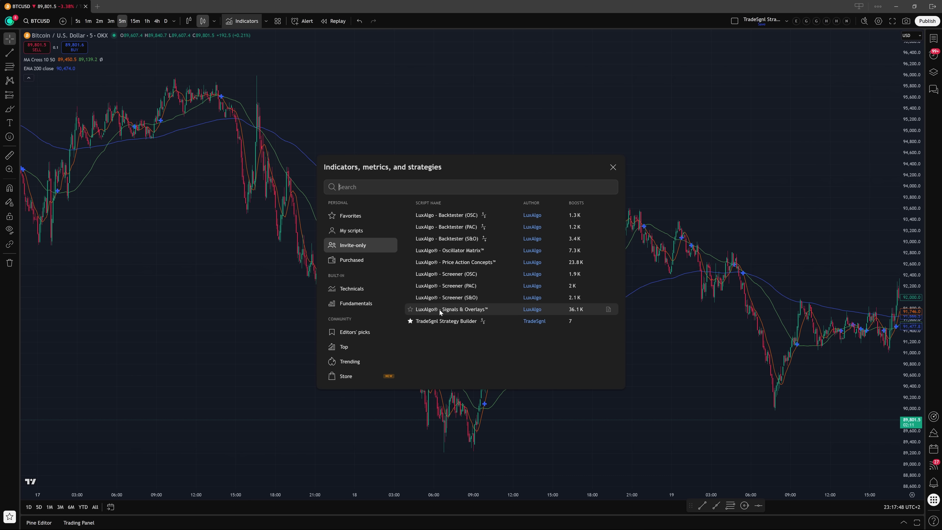
{"action": "left_click", "coordinate": [448, 320]}
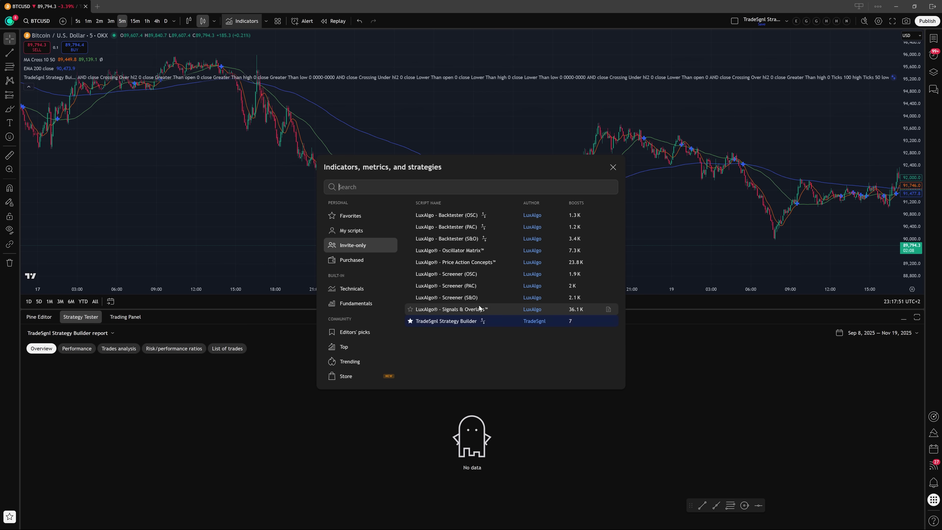
{"action": "left_click", "coordinate": [613, 168]}
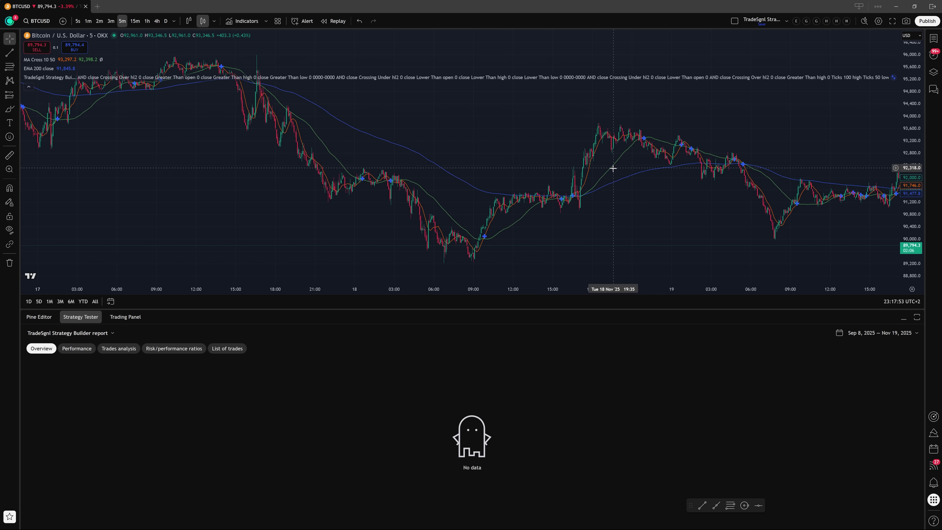
Collapse the empty Strategy Tester report so the chart fills the screen
{"action": "mouse_move", "coordinate": [737, 77]}
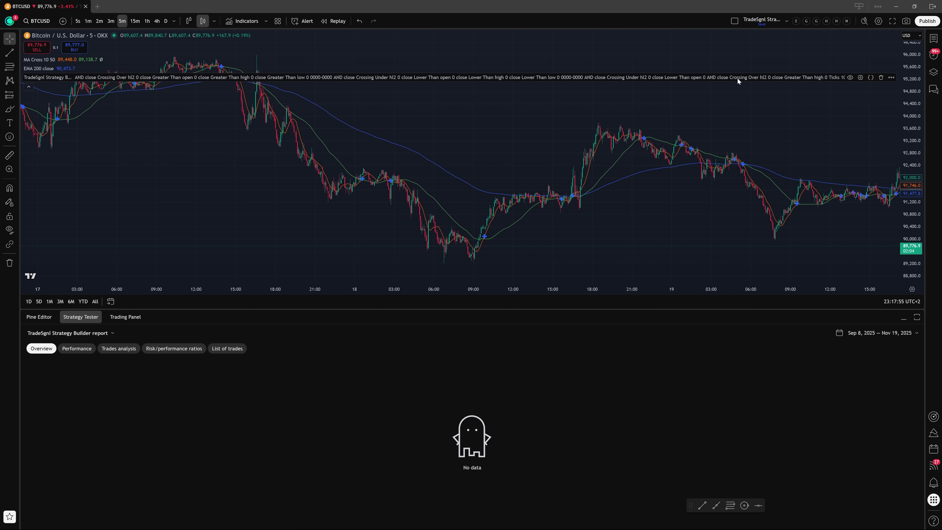
{"action": "left_click", "coordinate": [903, 317]}
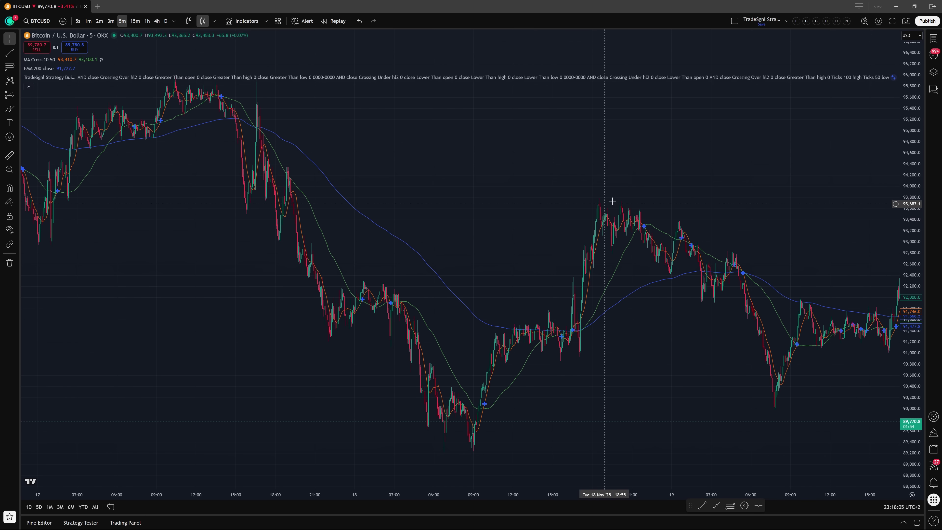
{"action": "mouse_move", "coordinate": [869, 79]}
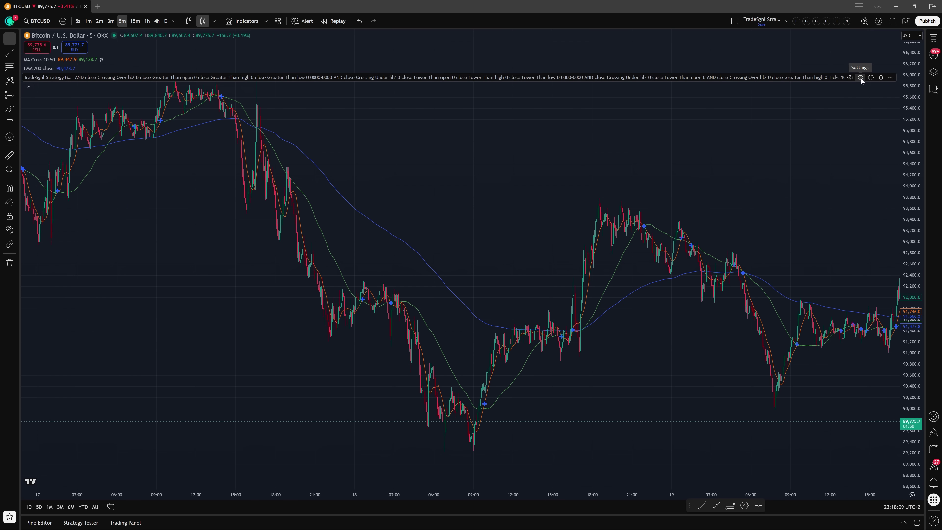
Open the Strategy Builder settings and scroll through its entry, exit and 100/50-tick TP & SL inputs
{"action": "left_click", "coordinate": [860, 78]}
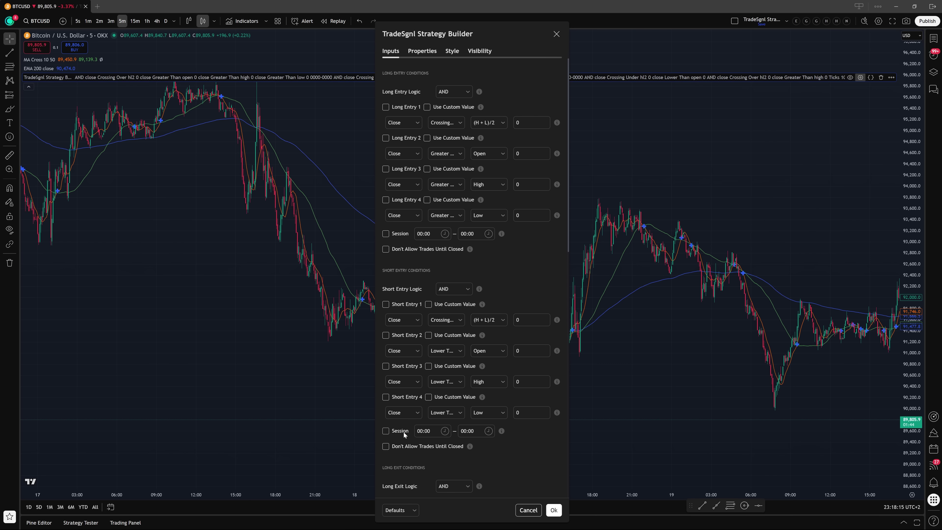
{"action": "scroll", "coordinate": [403, 432], "scroll_direction": "down", "scroll_amount": 7}
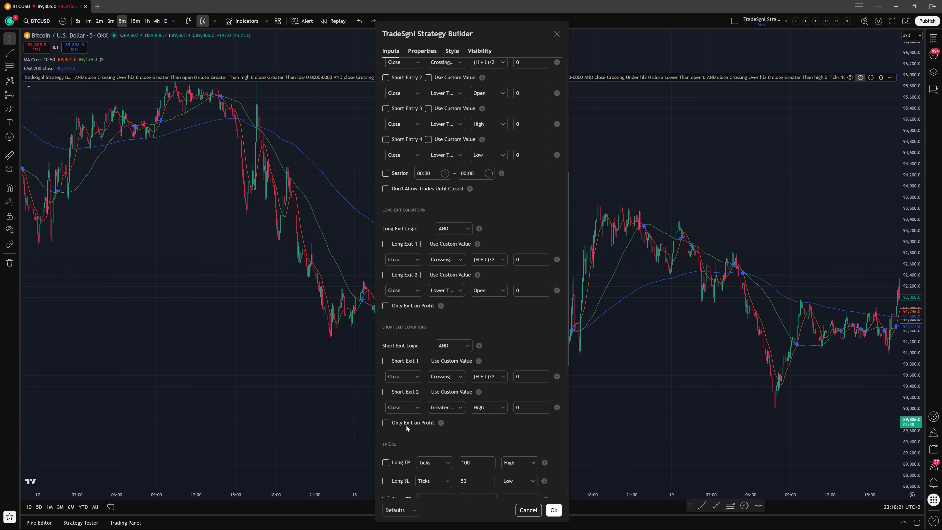
{"action": "scroll", "coordinate": [406, 424], "scroll_direction": "down", "scroll_amount": 3}
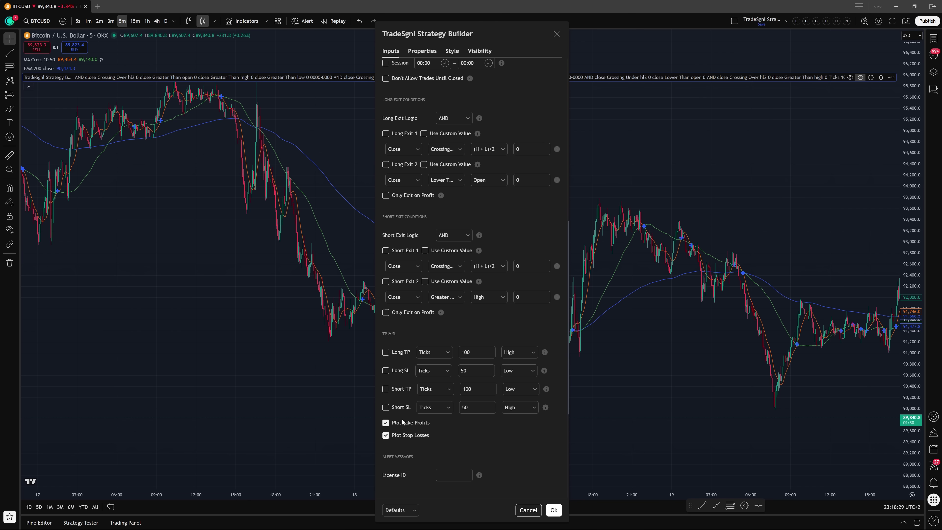
Review Long Entry 1's source, comparison, second source and value options, leaving Close crossing (H + L)/2
{"action": "scroll", "coordinate": [404, 407], "scroll_direction": "up", "scroll_amount": 5}
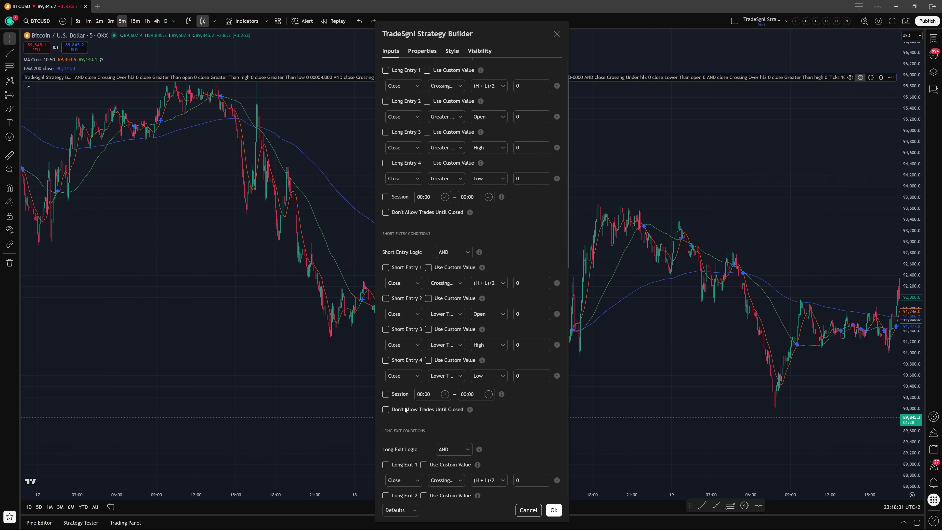
{"action": "left_click", "coordinate": [403, 123]}
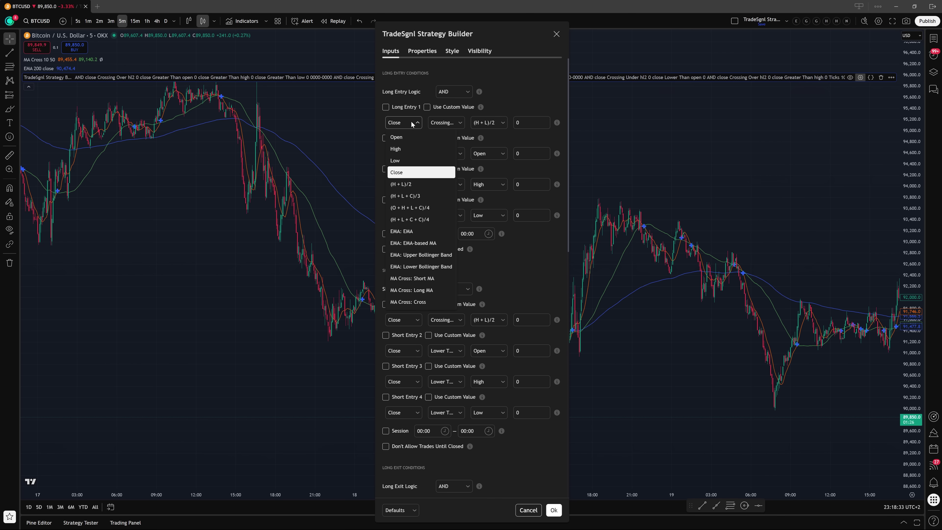
{"action": "left_click", "coordinate": [447, 123]}
{"action": "left_click", "coordinate": [488, 123]}
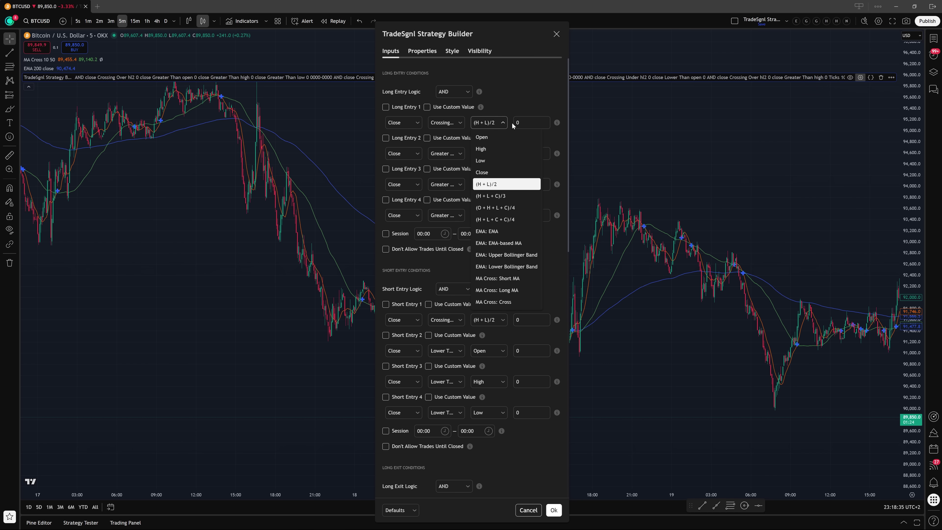
{"action": "left_click", "coordinate": [527, 124]}
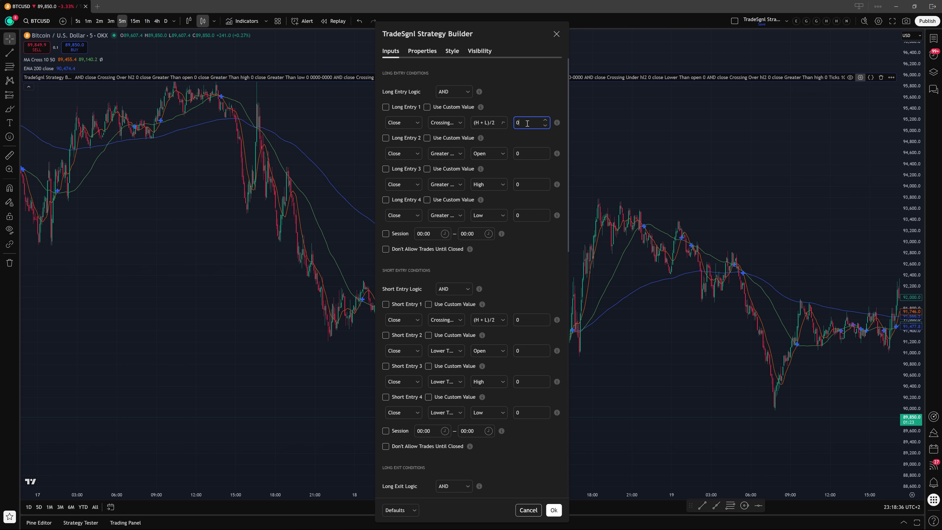
{"action": "left_click", "coordinate": [416, 123]}
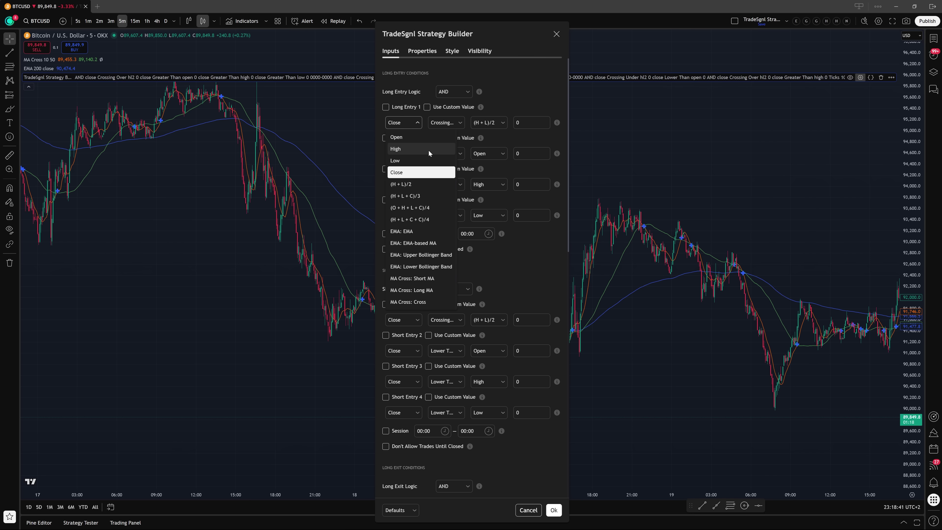
{"action": "left_click", "coordinate": [447, 123]}
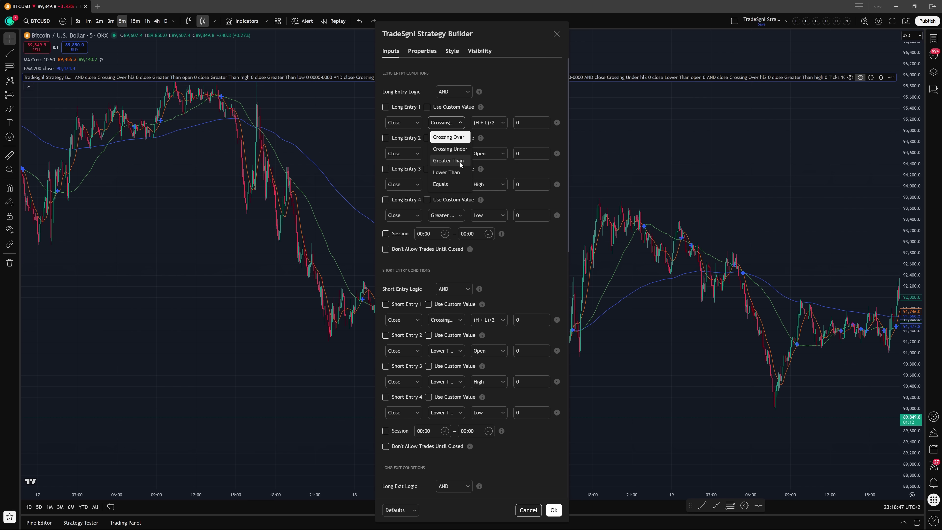
{"action": "left_click", "coordinate": [496, 123]}
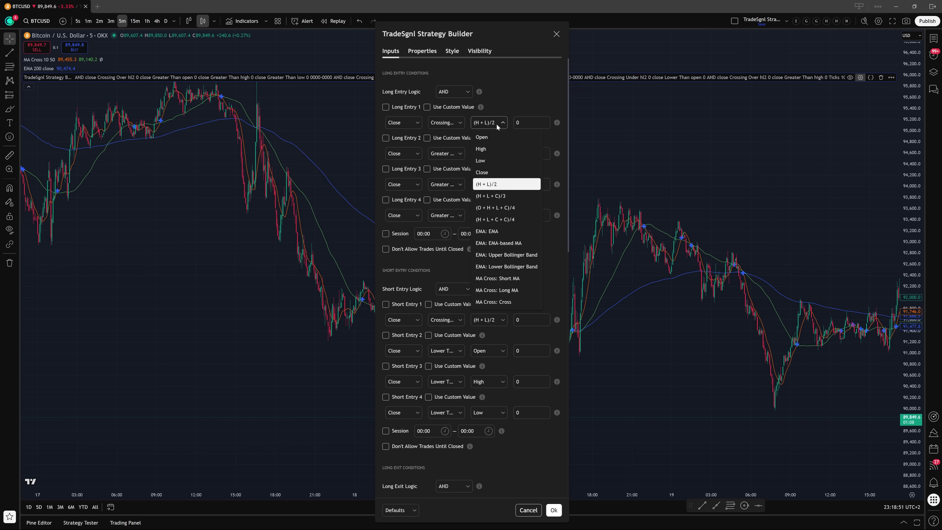
{"action": "left_click", "coordinate": [527, 122]}
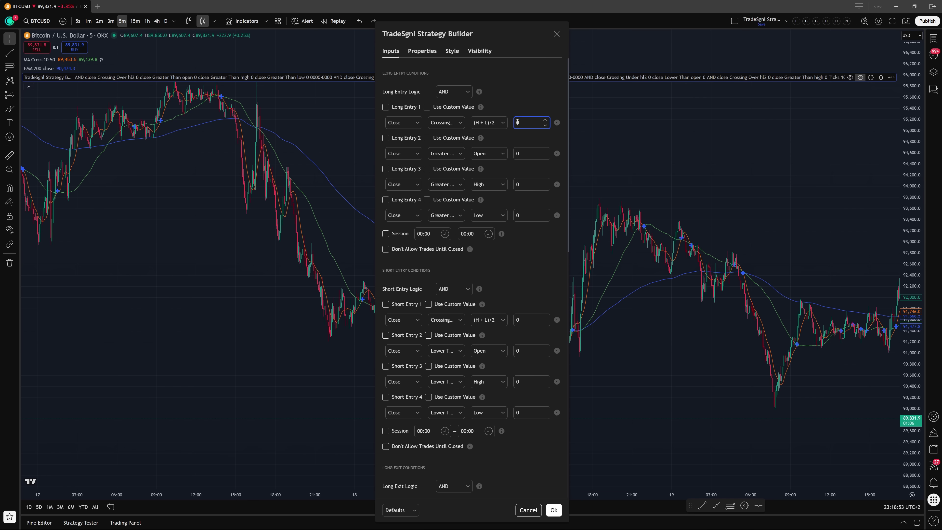
{"action": "left_click", "coordinate": [451, 107]}
Keep Long Entry Logic on AND and untick Long Entry 1 and Long Entry 2
{"action": "left_click", "coordinate": [444, 95]}
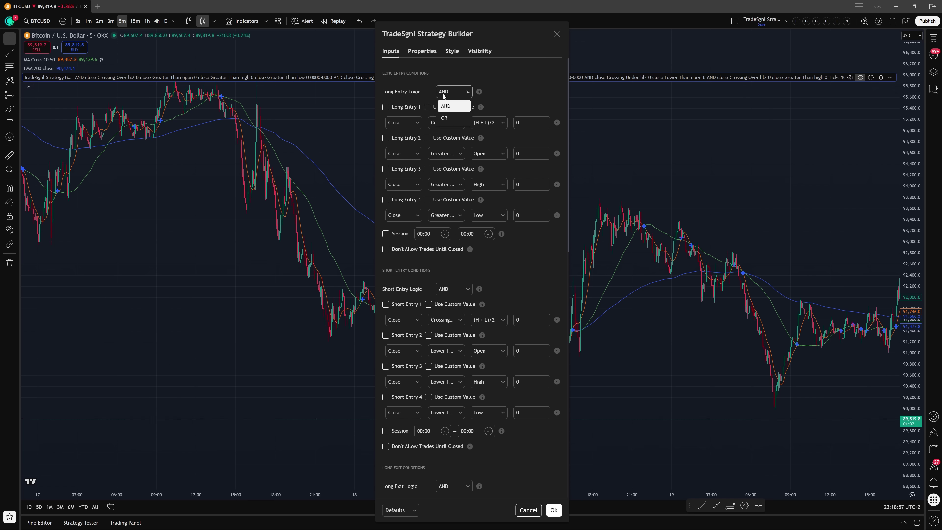
{"action": "left_click", "coordinate": [427, 94]}
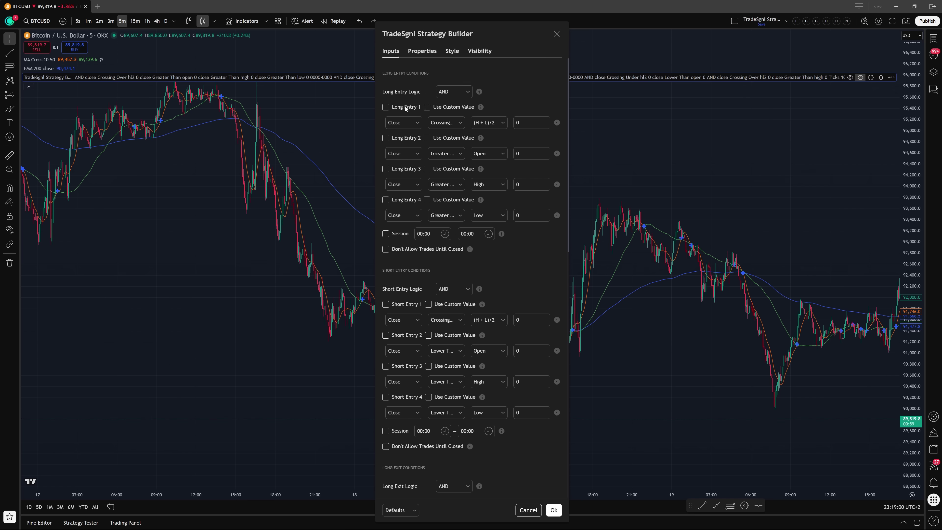
{"action": "left_click", "coordinate": [394, 139]}
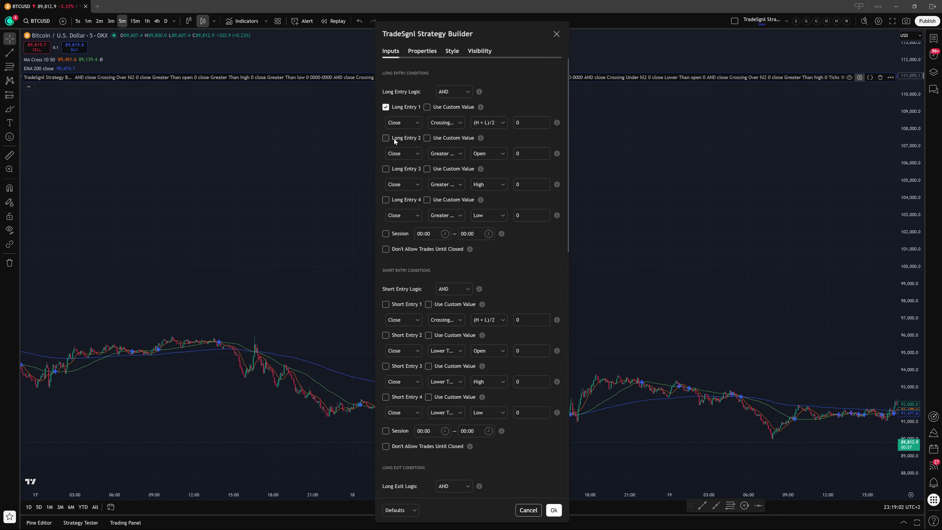
{"action": "left_click", "coordinate": [399, 108]}
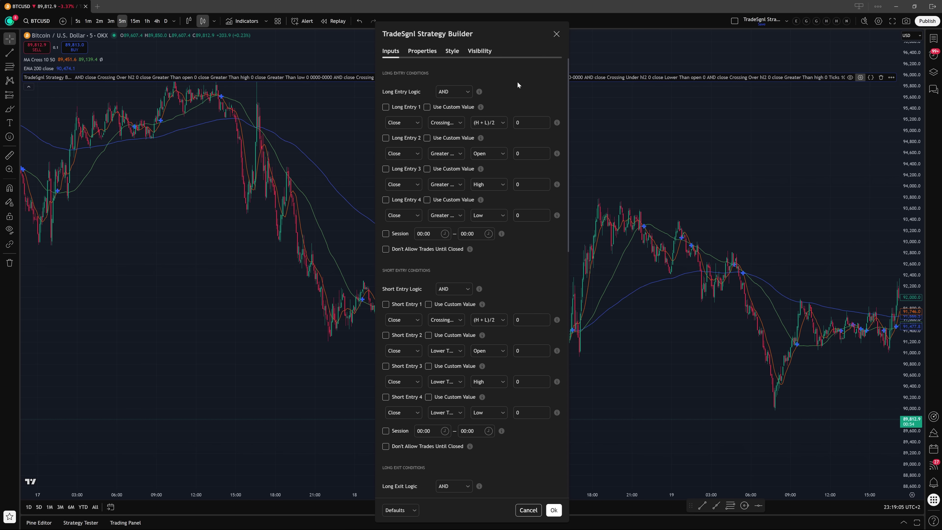
Close the strategy settings, pan to recent bars, and check the MA Cross 10/50 and EMA 200 settings
{"action": "left_click", "coordinate": [556, 35]}
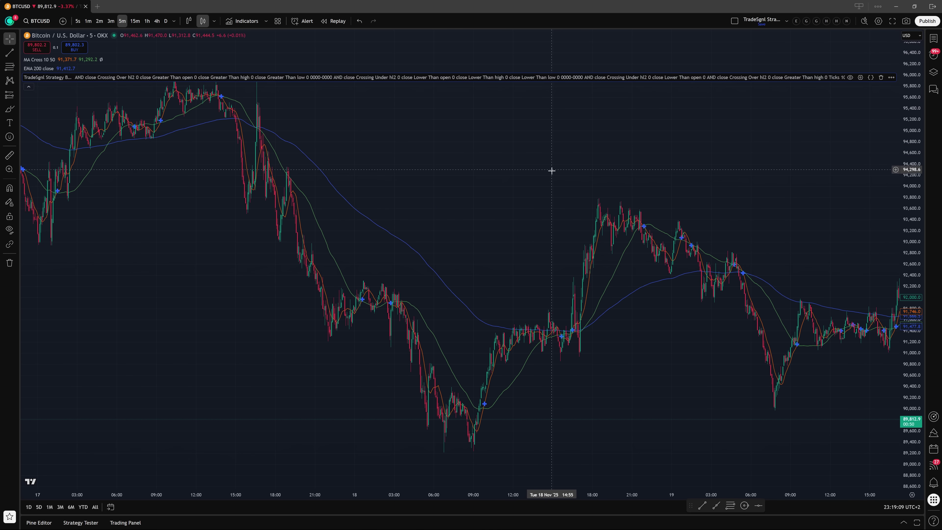
{"action": "left_click_drag", "start_coordinate": [559, 227], "coordinate": [452, 223]}
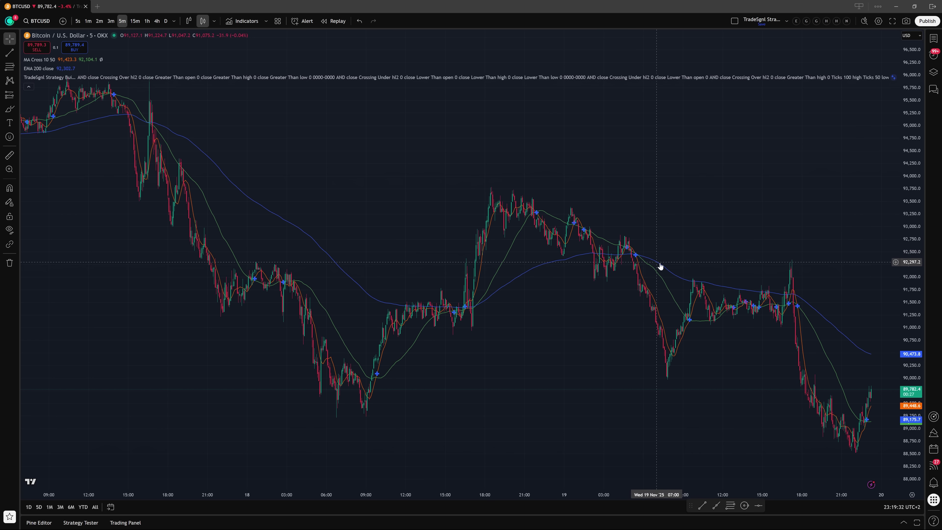
{"action": "left_click", "coordinate": [71, 60]}
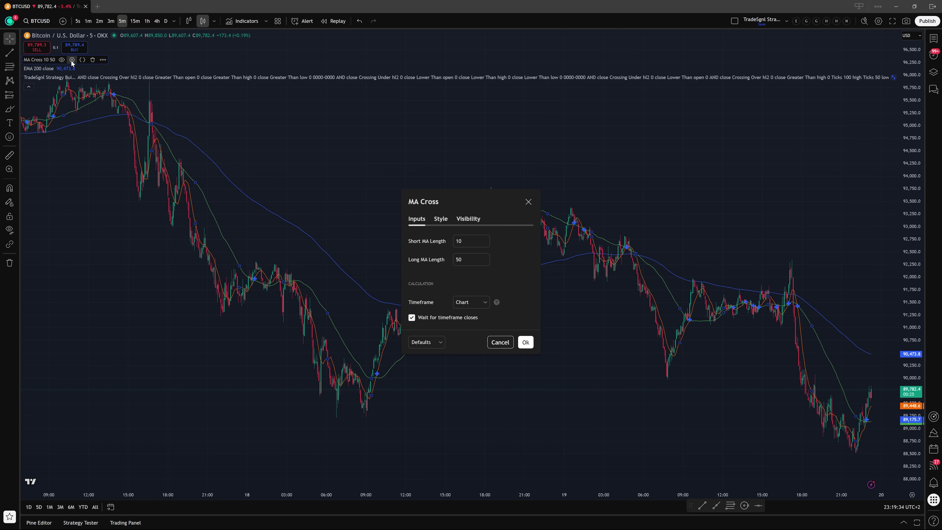
{"action": "left_click", "coordinate": [70, 68]}
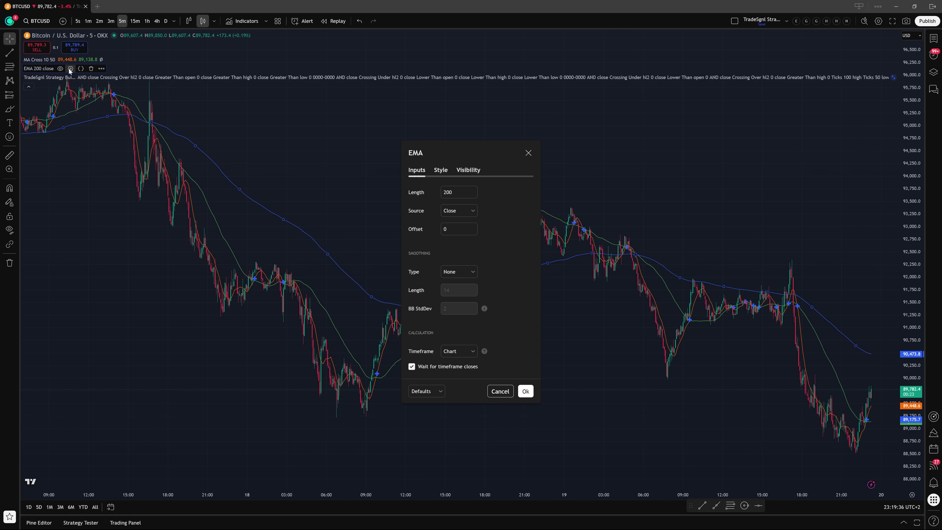
Reopen the strategy settings and set Long Entry 1 to MA Cross: Short MA crossing over MA Cross: Long MA
{"action": "key", "text": "Escape"}
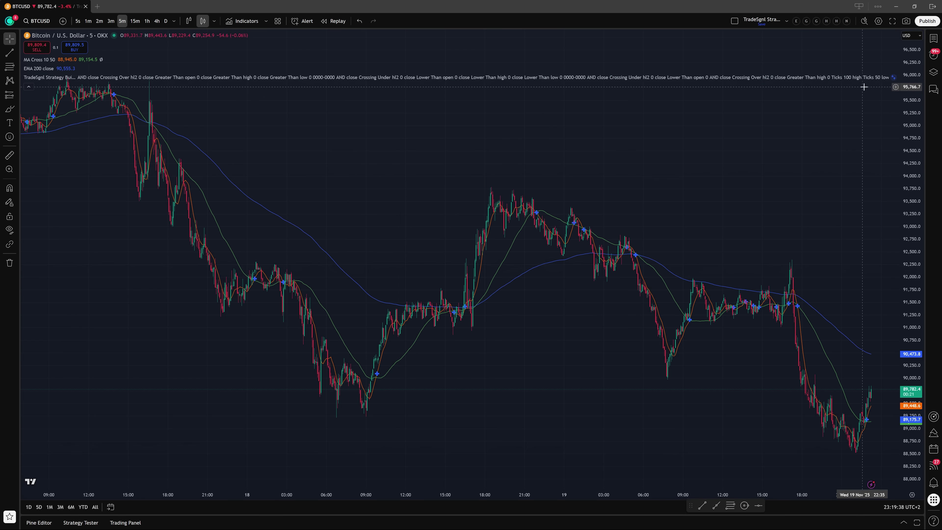
{"action": "left_click", "coordinate": [860, 77]}
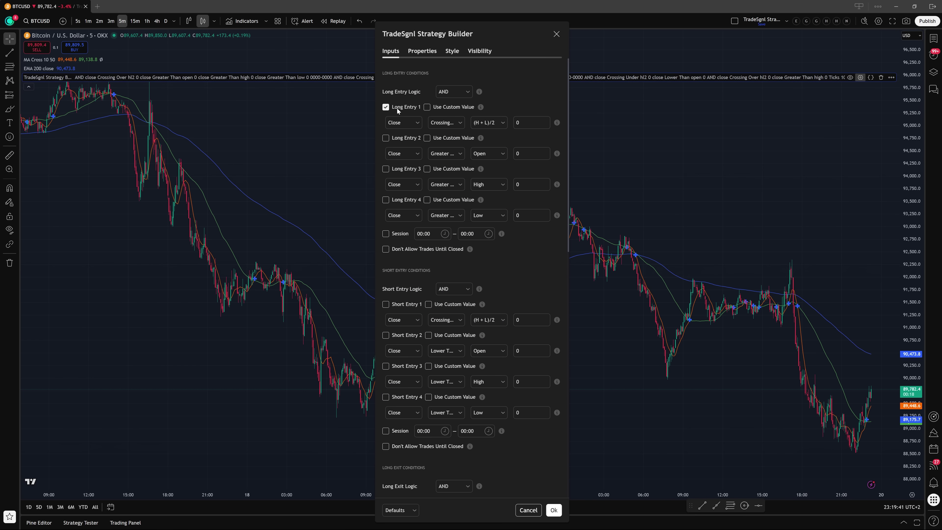
{"action": "left_click", "coordinate": [405, 123]}
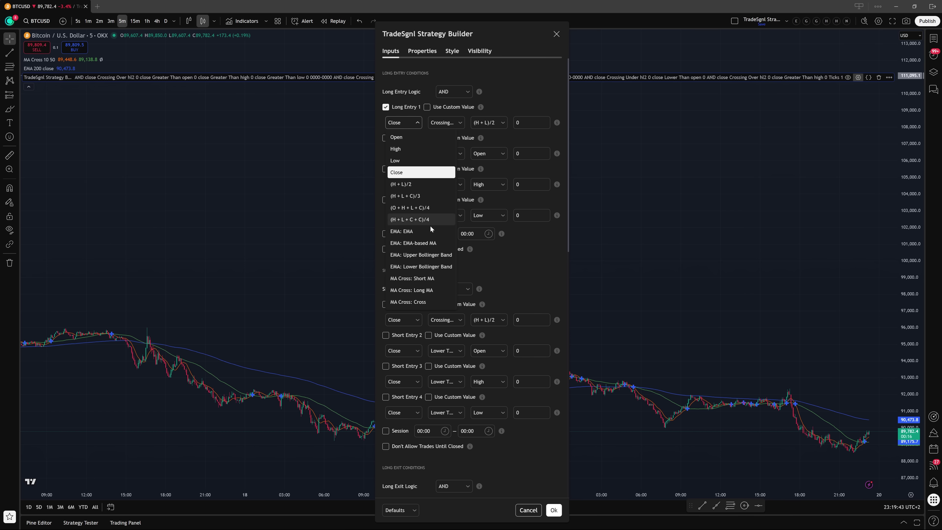
{"action": "left_click", "coordinate": [430, 274]}
{"action": "left_click", "coordinate": [450, 124]}
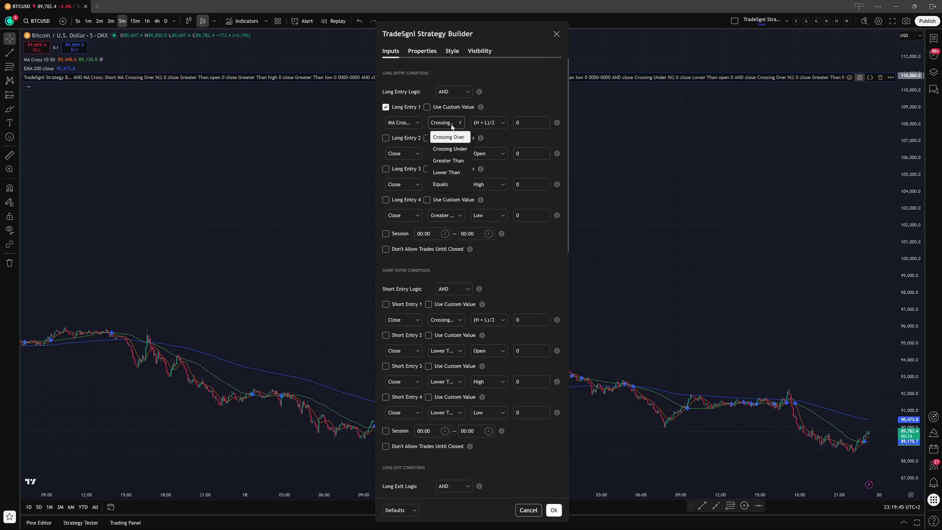
{"action": "left_click", "coordinate": [455, 140]}
{"action": "left_click", "coordinate": [486, 123]}
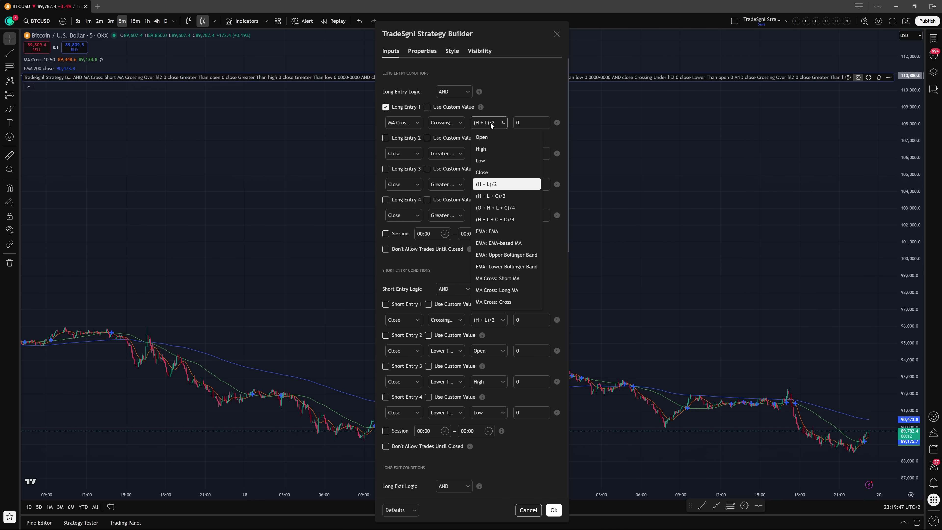
{"action": "left_click", "coordinate": [516, 290]}
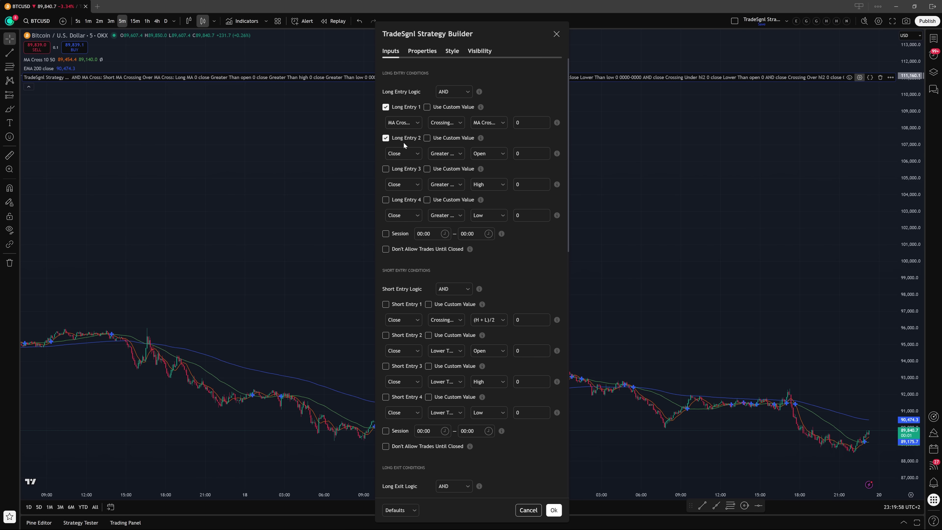
Set Long Entry 2 to Close Greater Than EMA: EMA, with Long Entry Logic on AND
{"action": "left_click", "coordinate": [407, 154]}
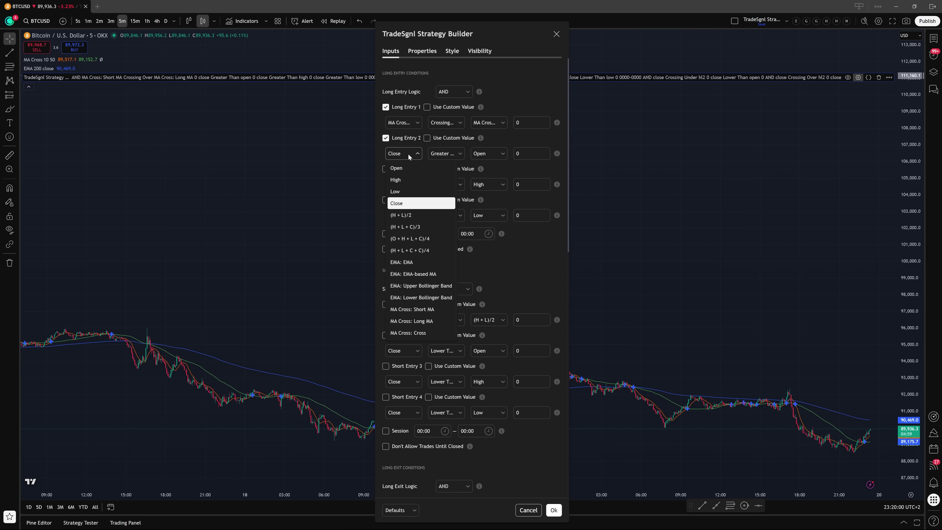
{"action": "left_click", "coordinate": [413, 202]}
{"action": "left_click", "coordinate": [454, 155]}
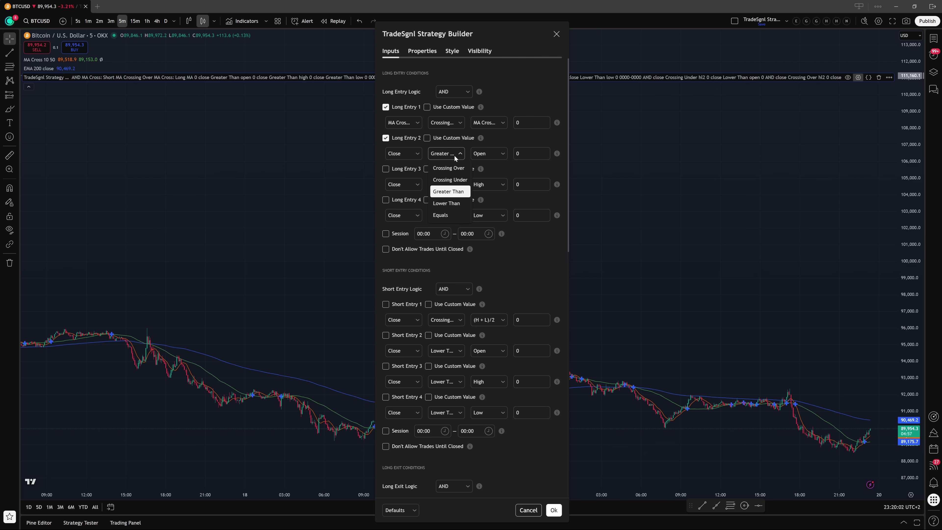
{"action": "left_click", "coordinate": [456, 189]}
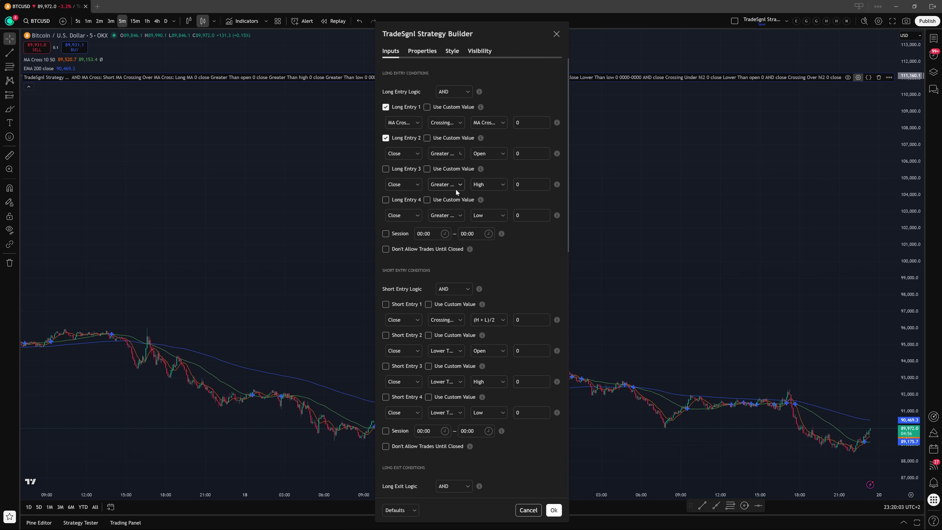
{"action": "left_click", "coordinate": [488, 156]}
{"action": "left_click", "coordinate": [496, 259]}
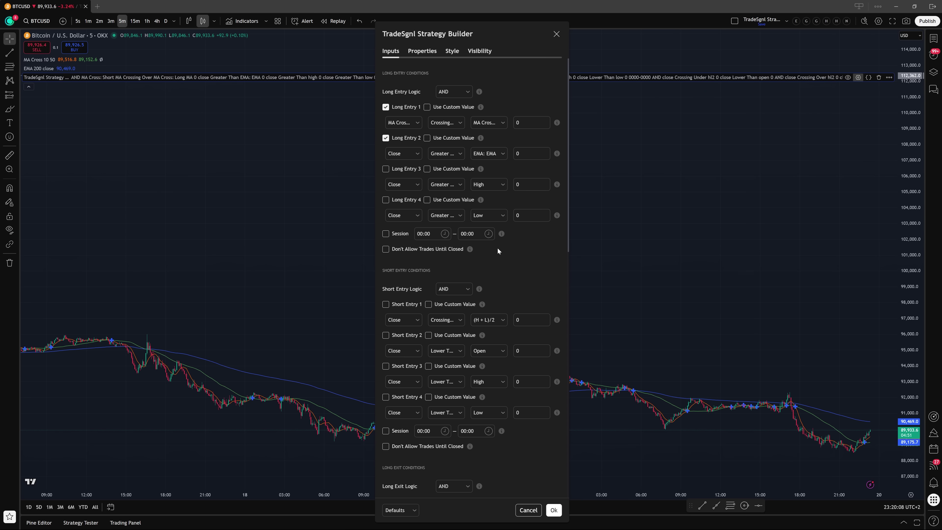
{"action": "left_click", "coordinate": [462, 94]}
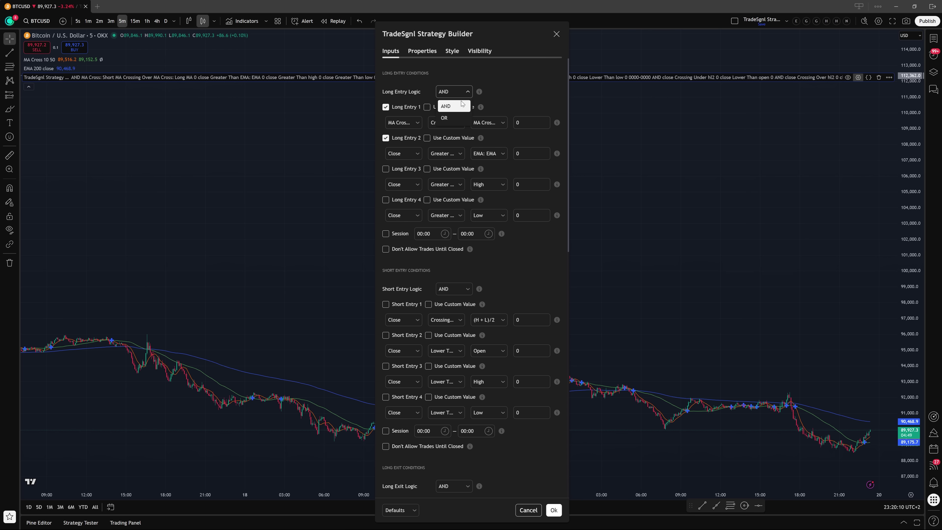
{"action": "left_click", "coordinate": [453, 109]}
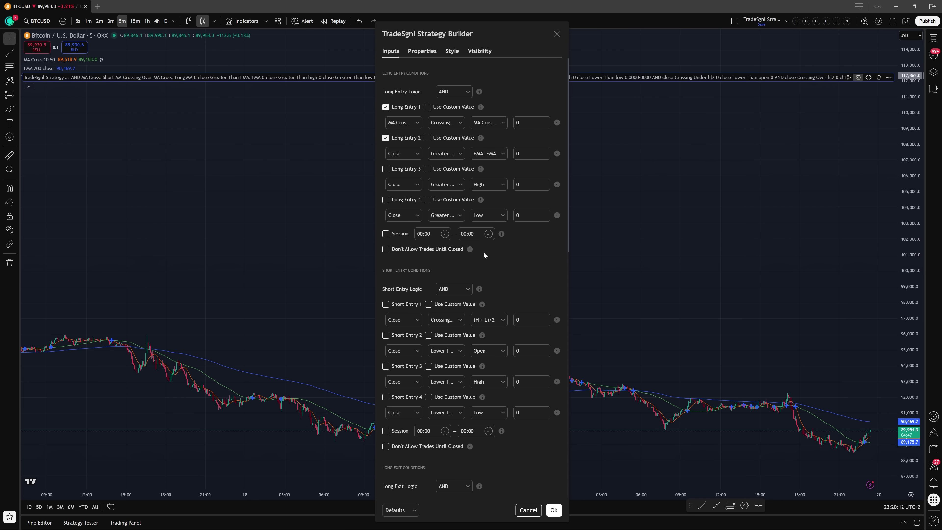
{"action": "scroll", "coordinate": [484, 252], "scroll_direction": "down", "scroll_amount": 2}
{"action": "scroll", "coordinate": [493, 227], "scroll_direction": "up", "scroll_amount": 2}
{"action": "scroll", "coordinate": [504, 240], "scroll_direction": "down", "scroll_amount": 2}
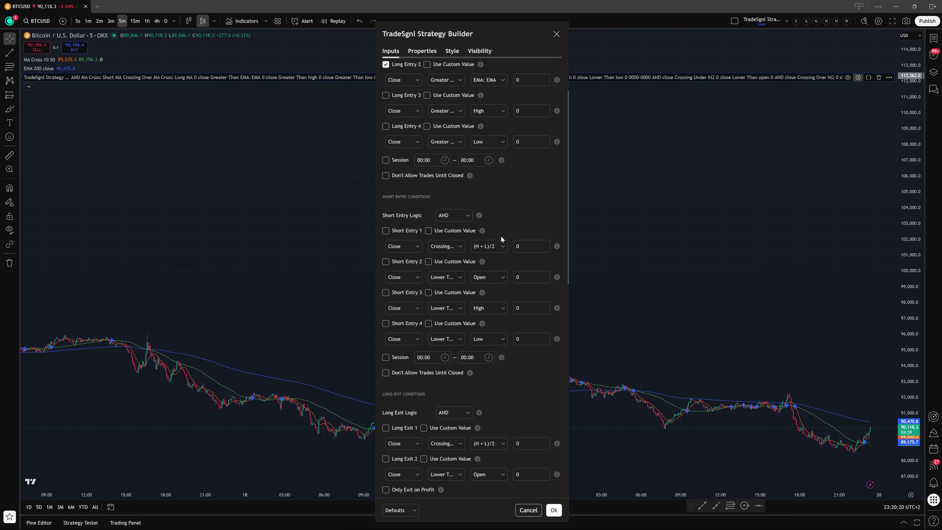
Enable Short Entry 1 as MA Cross: Short MA crossing under an MA Cross line
{"action": "left_click", "coordinate": [403, 230]}
{"action": "left_click", "coordinate": [410, 246]}
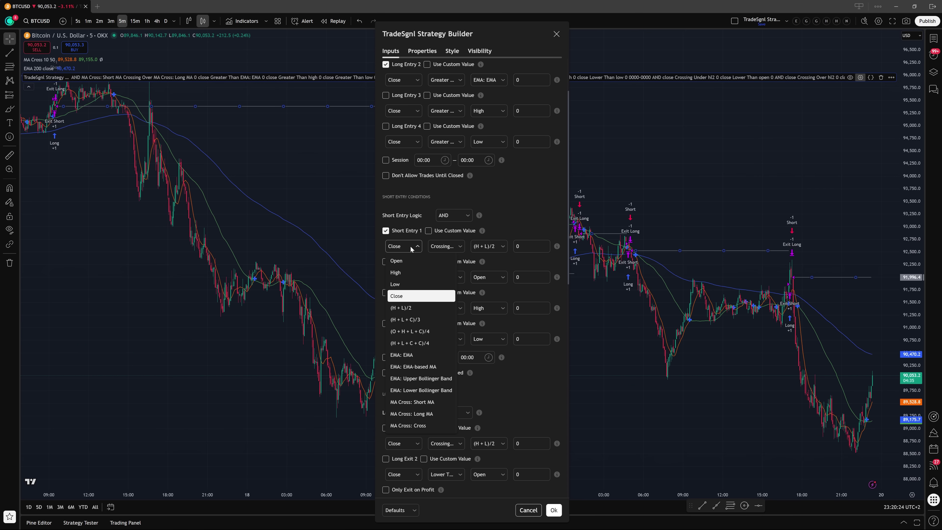
{"action": "left_click", "coordinate": [431, 401]}
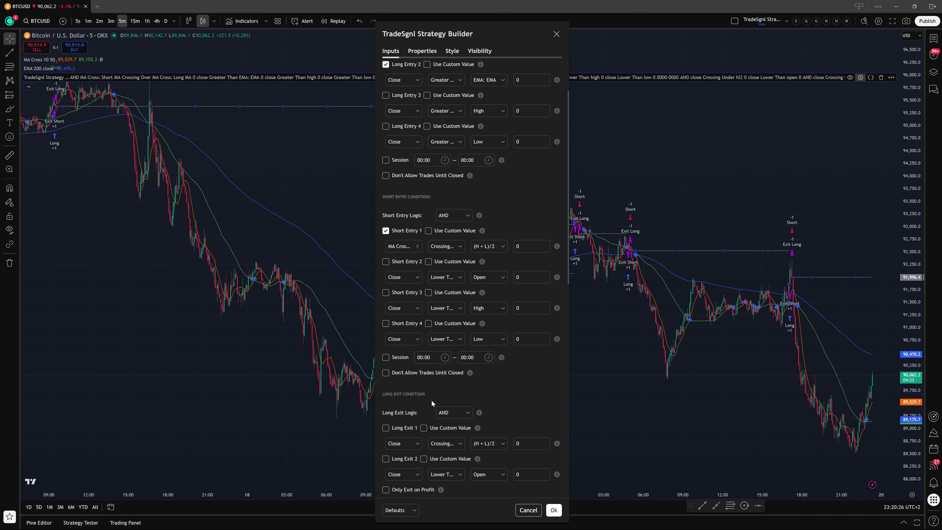
{"action": "left_click", "coordinate": [446, 247]}
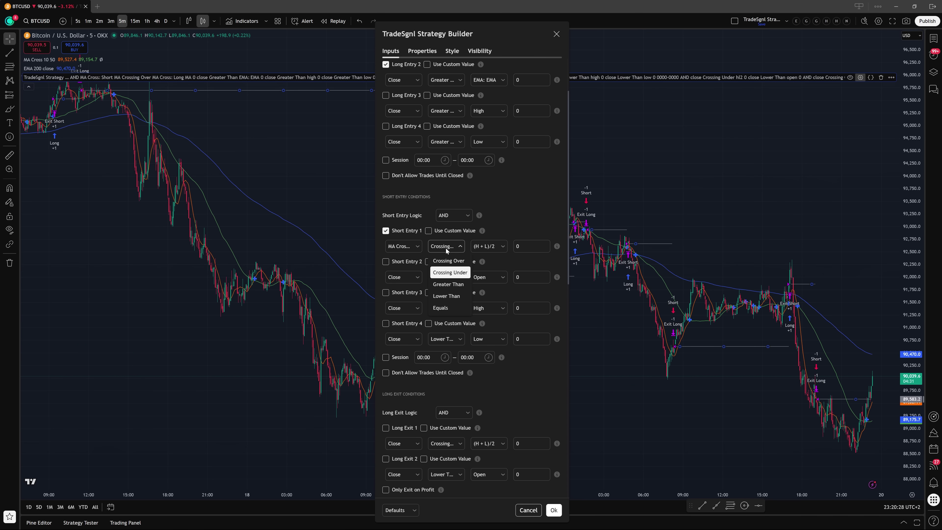
{"action": "left_click", "coordinate": [451, 273]}
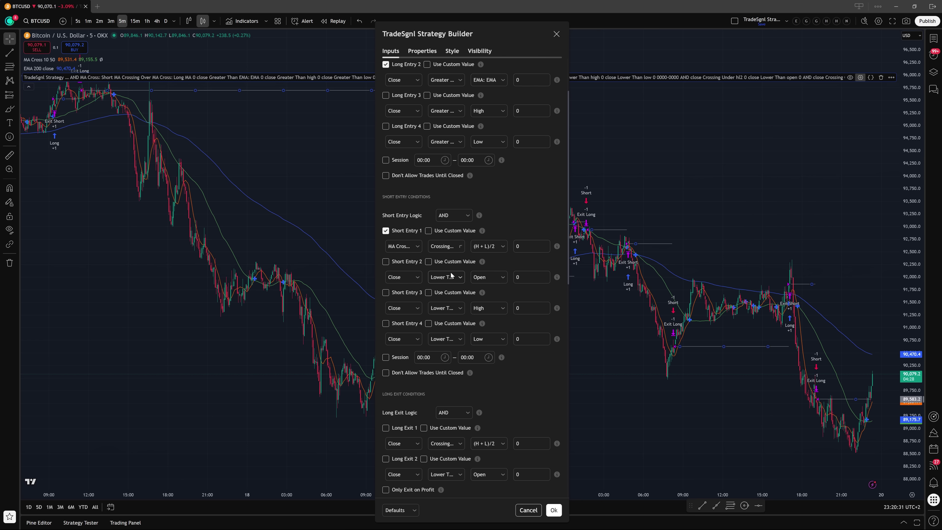
{"action": "left_click", "coordinate": [489, 247]}
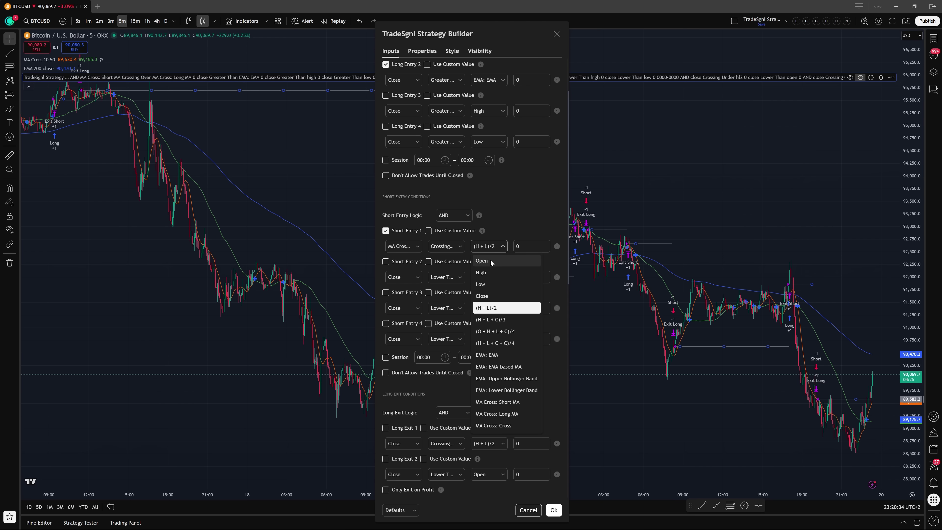
{"action": "left_click", "coordinate": [499, 403]}
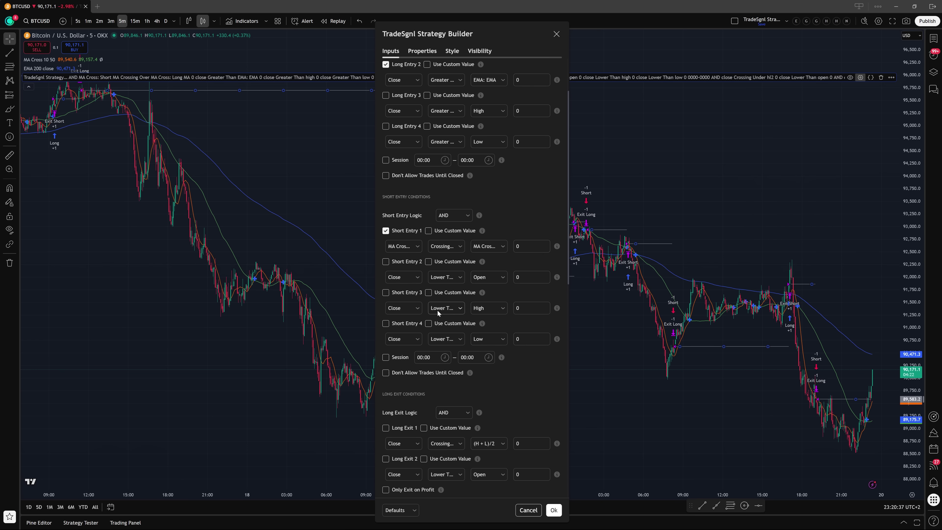
Set Short Entry 2 to Close Lower Than EMA: EMA, keeping Short Entry Logic on AND
{"action": "left_click", "coordinate": [412, 277]}
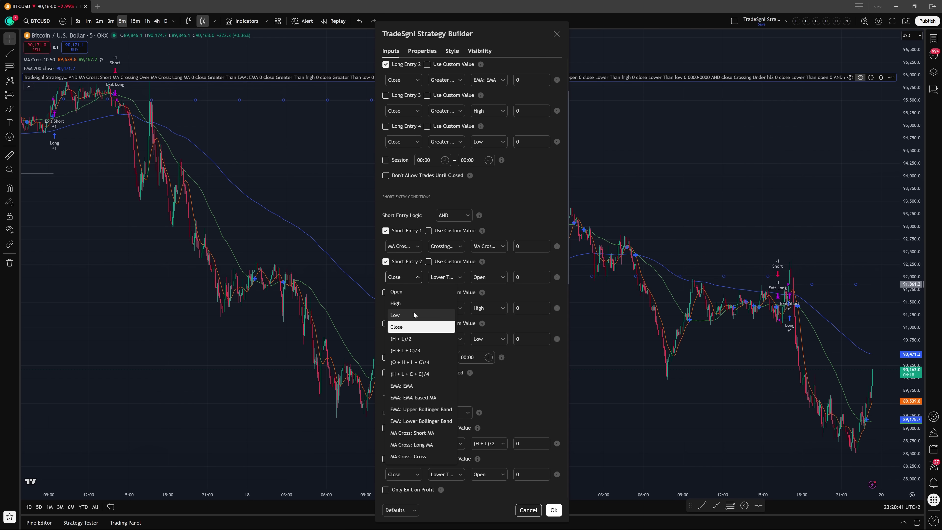
{"action": "left_click", "coordinate": [415, 328]}
{"action": "left_click", "coordinate": [446, 282]}
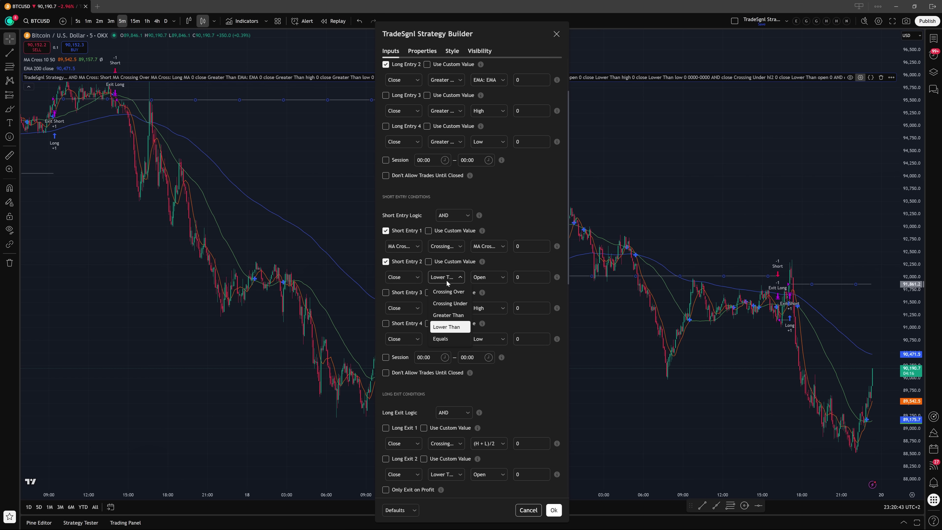
{"action": "left_click", "coordinate": [446, 327]}
{"action": "left_click", "coordinate": [481, 278]}
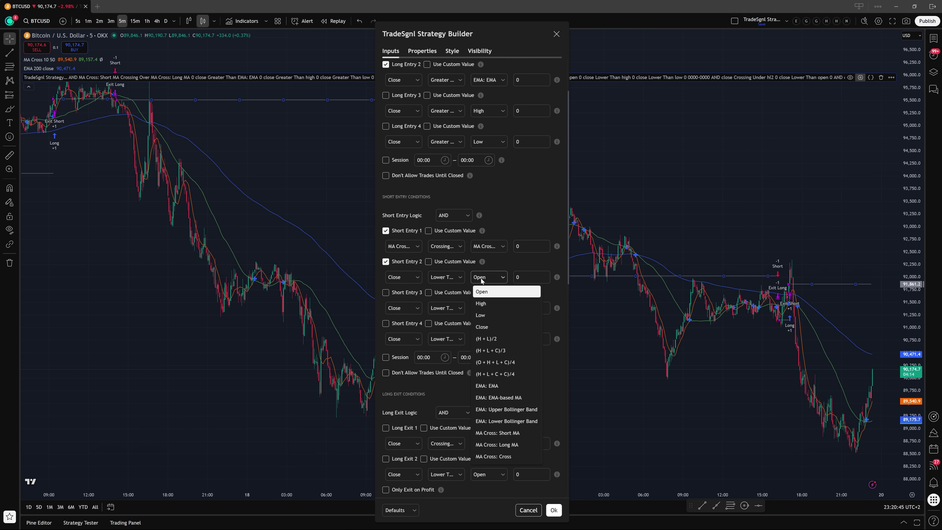
{"action": "left_click", "coordinate": [496, 385]}
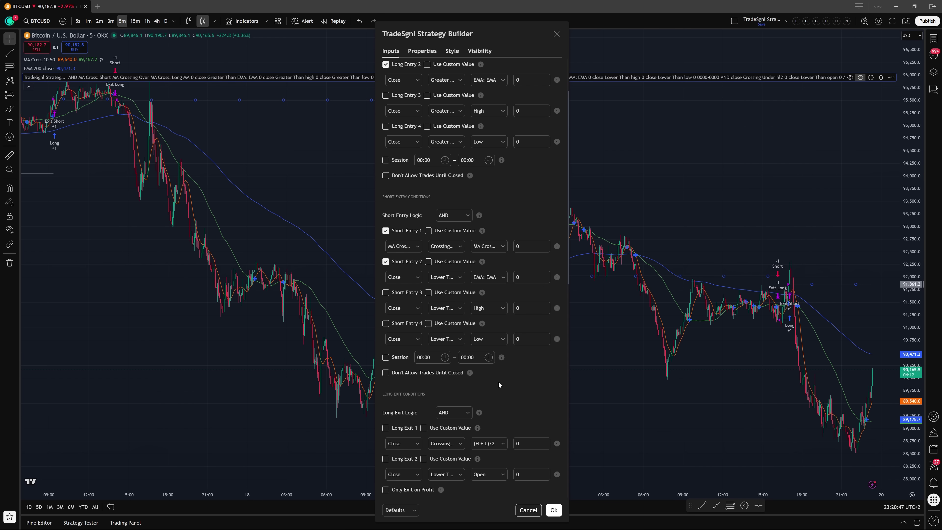
{"action": "left_click", "coordinate": [458, 217]}
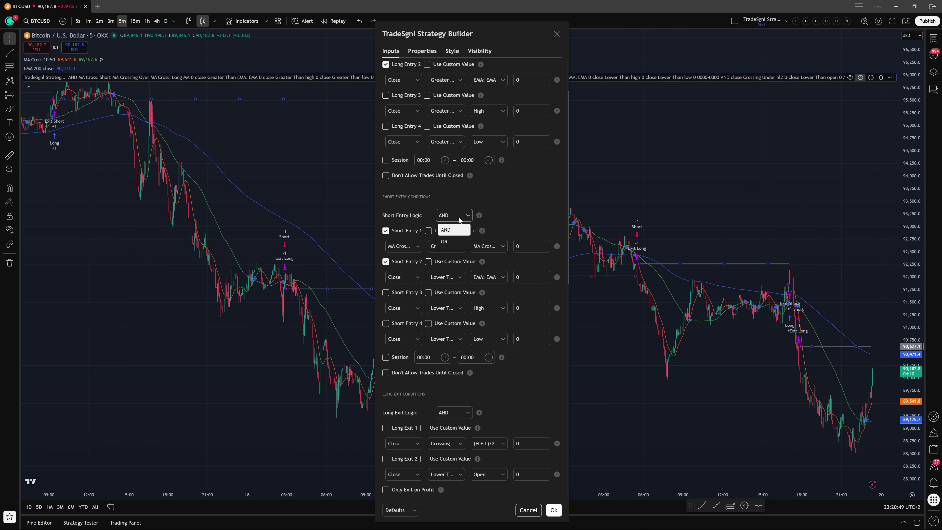
{"action": "left_click", "coordinate": [458, 231]}
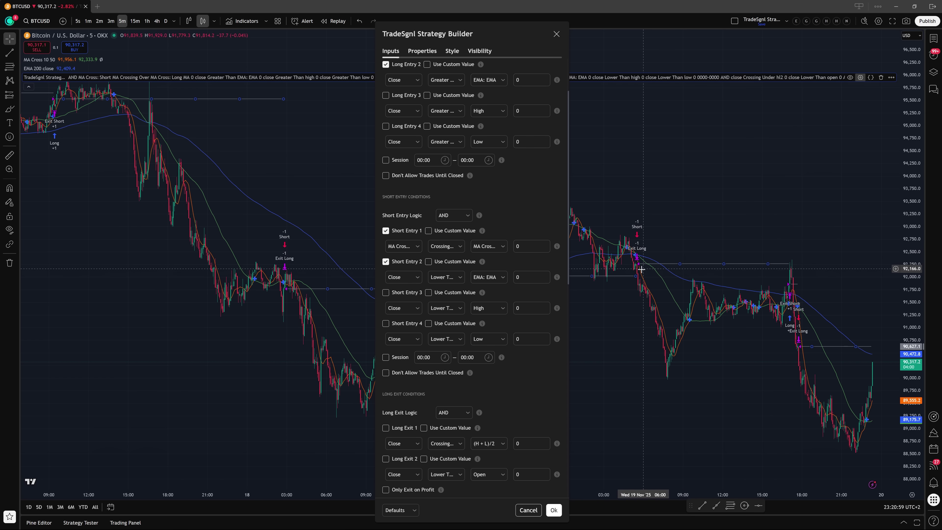
Set Long Exit 1 to MA Cross: Short MA crossing MA Cross: Long MA
{"action": "scroll", "coordinate": [507, 301], "scroll_direction": "down", "scroll_amount": 2}
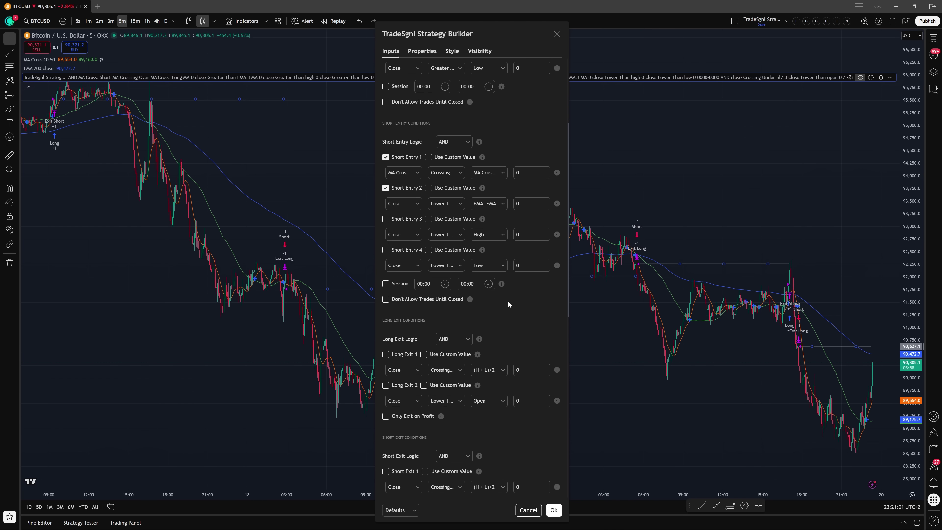
{"action": "scroll", "coordinate": [508, 302], "scroll_direction": "down", "scroll_amount": 3}
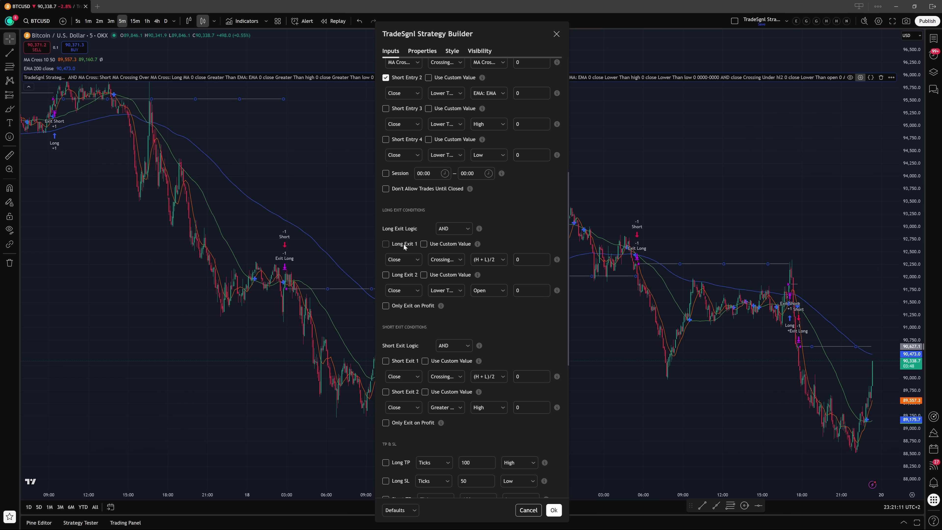
{"action": "left_click", "coordinate": [411, 259]}
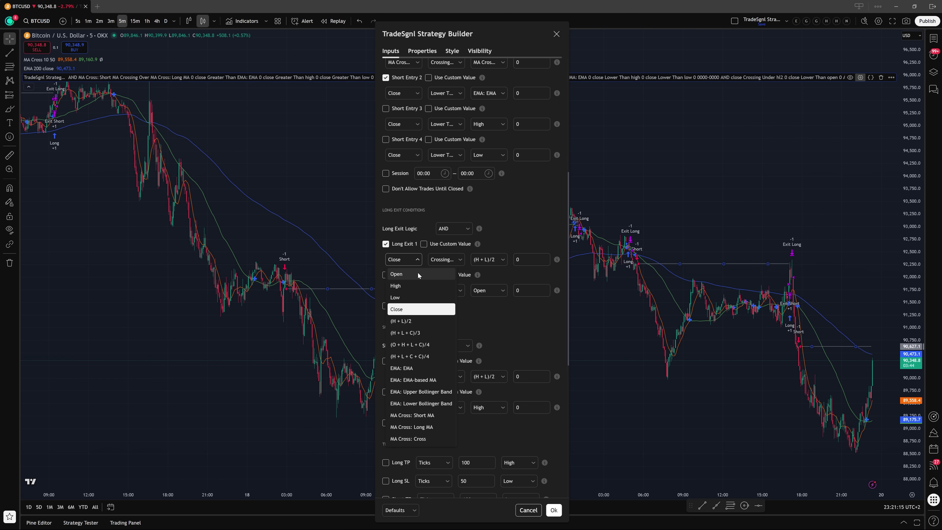
{"action": "left_click", "coordinate": [438, 415]}
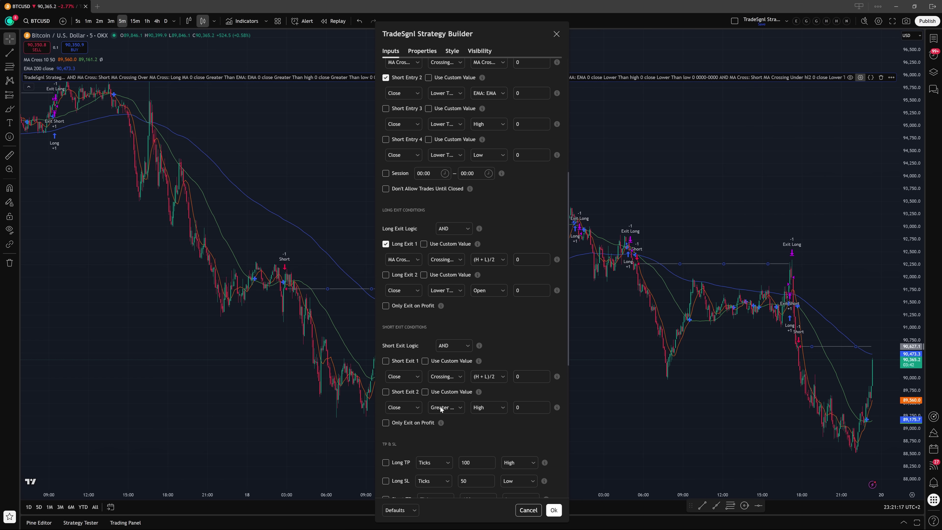
{"action": "left_click", "coordinate": [446, 259]}
{"action": "left_click", "coordinate": [460, 279]}
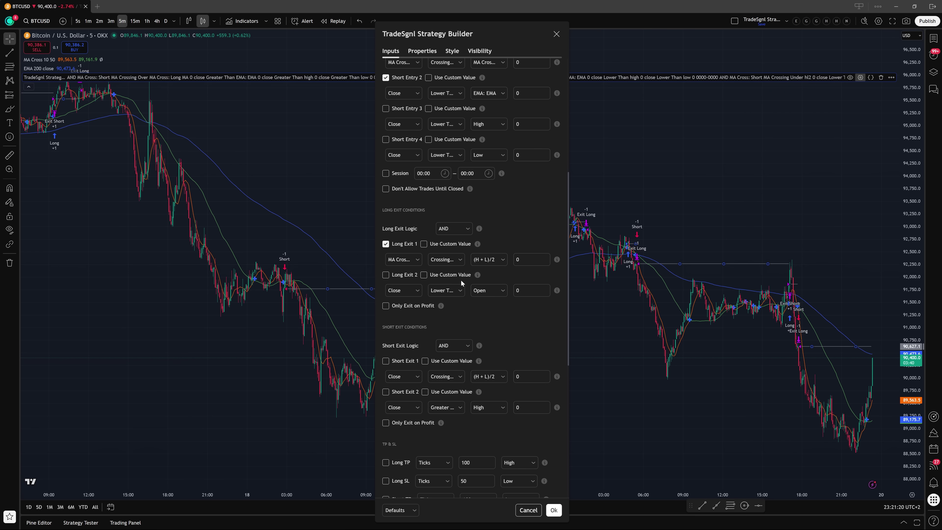
{"action": "left_click", "coordinate": [486, 260]}
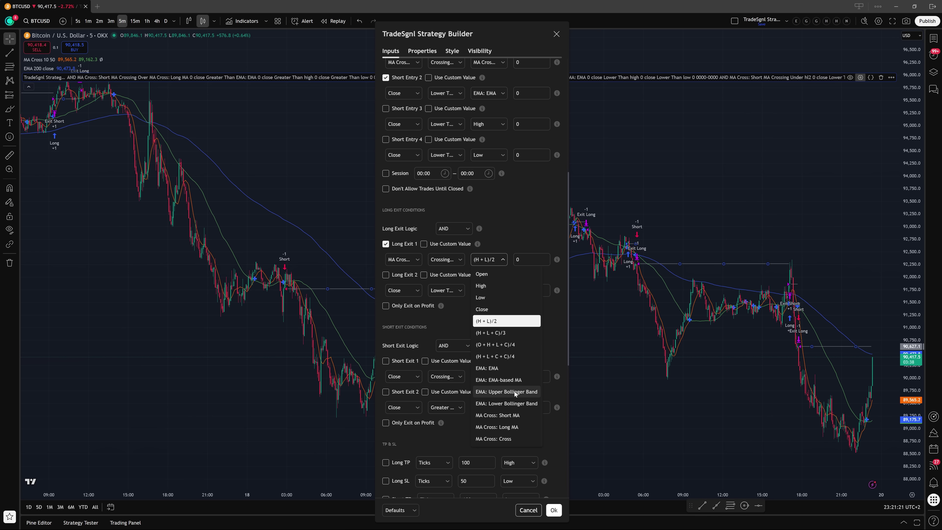
{"action": "left_click", "coordinate": [515, 426]}
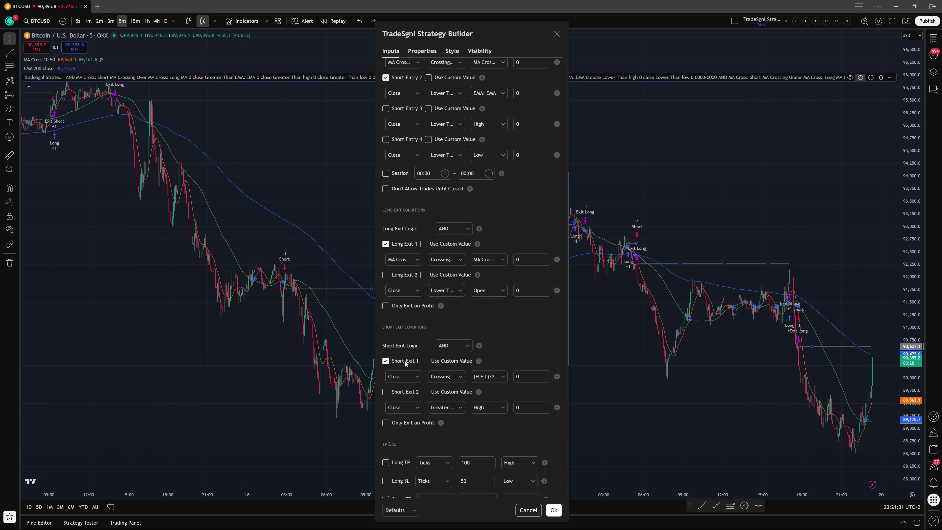
Set Short Exit 1 to MA Cross: Short MA Crossing Over MA Cross: Long MA
{"action": "left_click", "coordinate": [410, 376]}
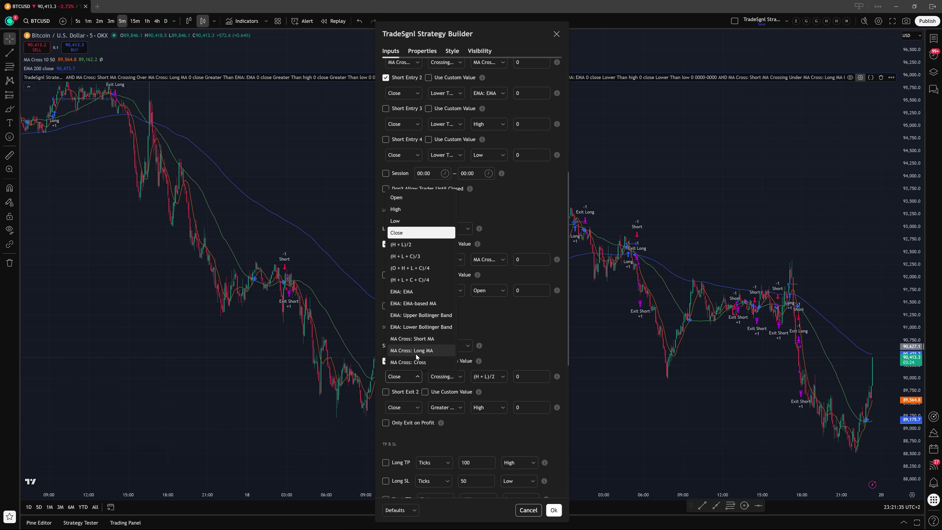
{"action": "left_click", "coordinate": [416, 339]}
{"action": "left_click", "coordinate": [440, 377]}
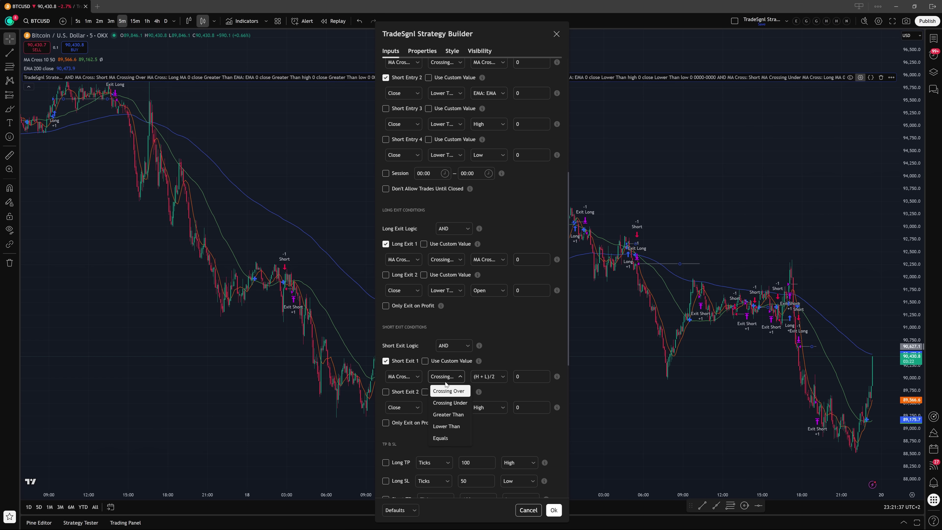
{"action": "left_click", "coordinate": [448, 391]}
{"action": "left_click", "coordinate": [490, 377]}
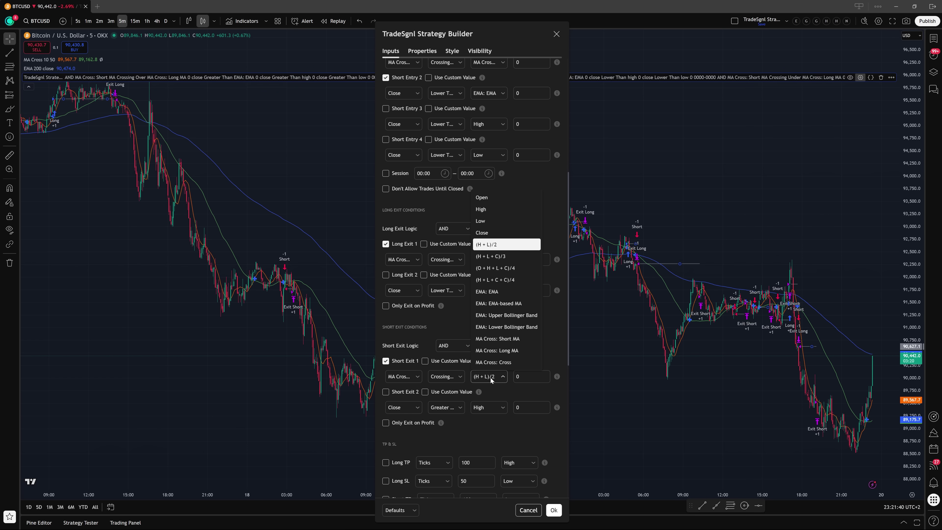
{"action": "left_click", "coordinate": [501, 350]}
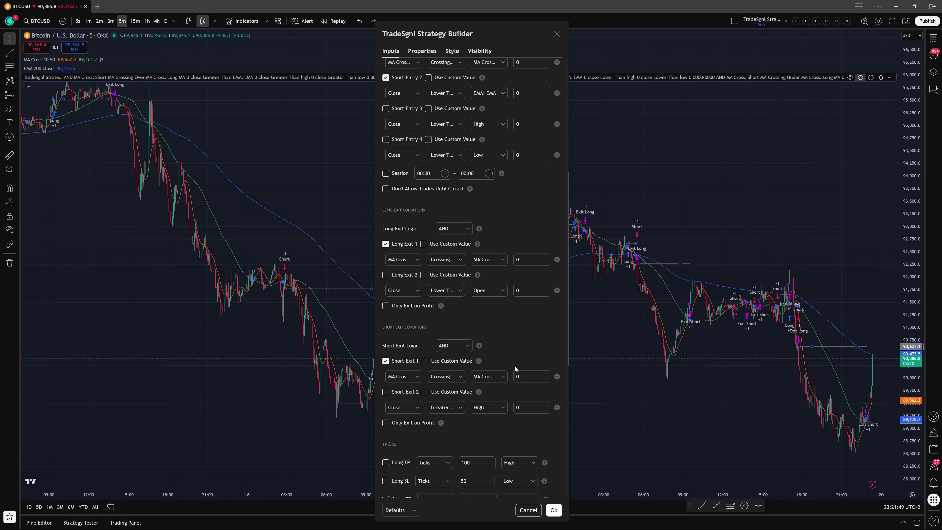
Enable the long take-profit plus the short take-profit and stop-loss
{"action": "scroll", "coordinate": [515, 364], "scroll_direction": "down", "scroll_amount": 5}
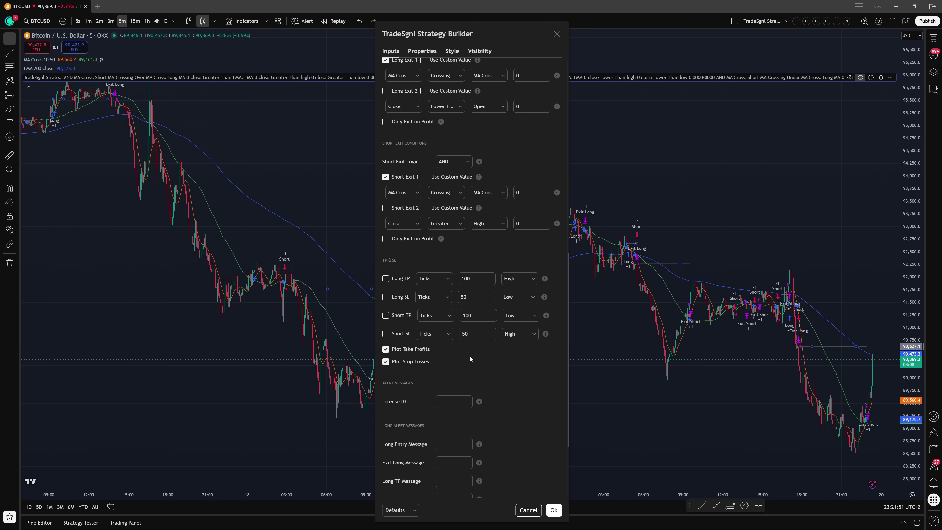
{"action": "left_click", "coordinate": [388, 278]}
{"action": "left_click", "coordinate": [385, 315]}
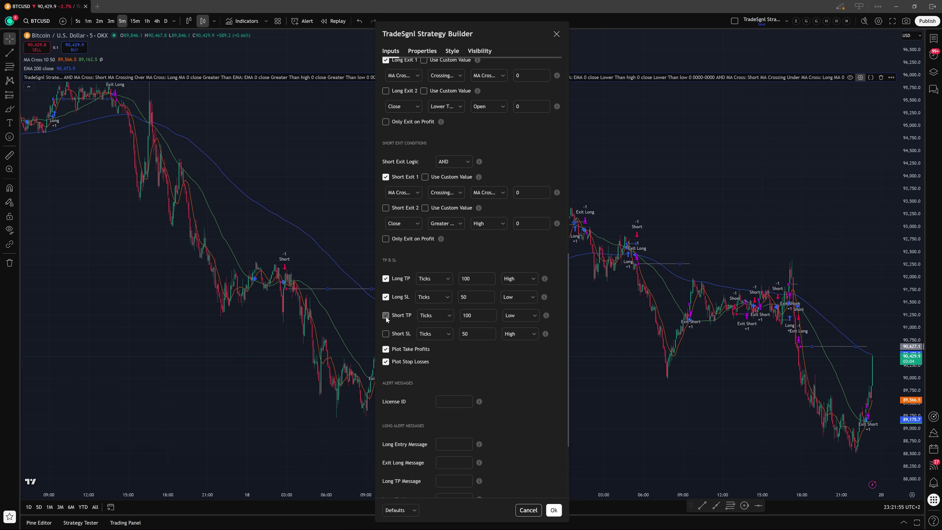
{"action": "left_click", "coordinate": [386, 333]}
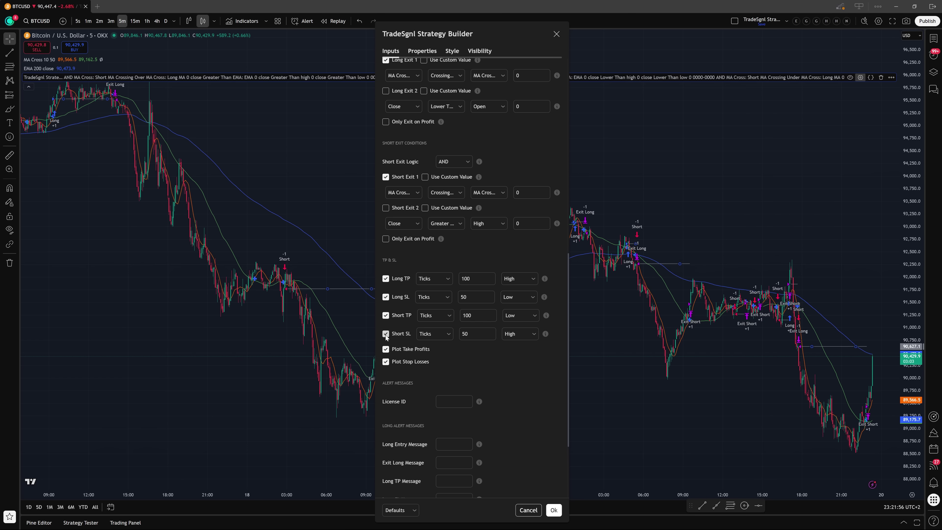
Switch Long and Short TP and SL from Ticks to Currency, keeping 100 TP and 50 SL
{"action": "left_click", "coordinate": [429, 279]}
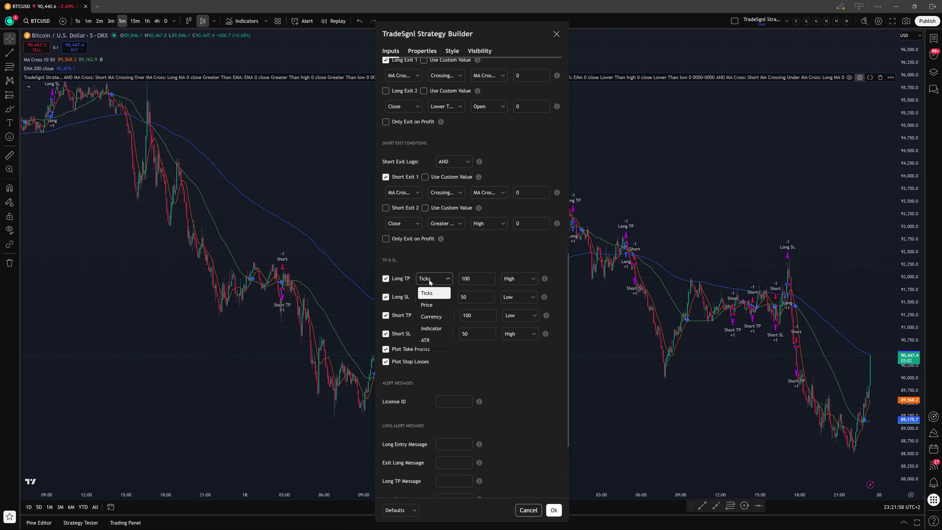
{"action": "left_click", "coordinate": [434, 318]}
{"action": "left_click", "coordinate": [436, 296]}
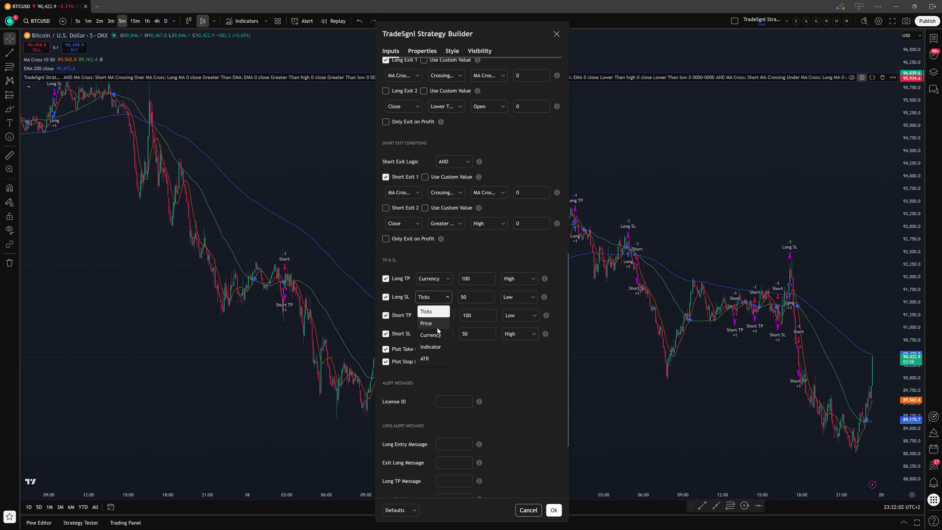
{"action": "left_click", "coordinate": [436, 334]}
{"action": "left_click", "coordinate": [434, 315]}
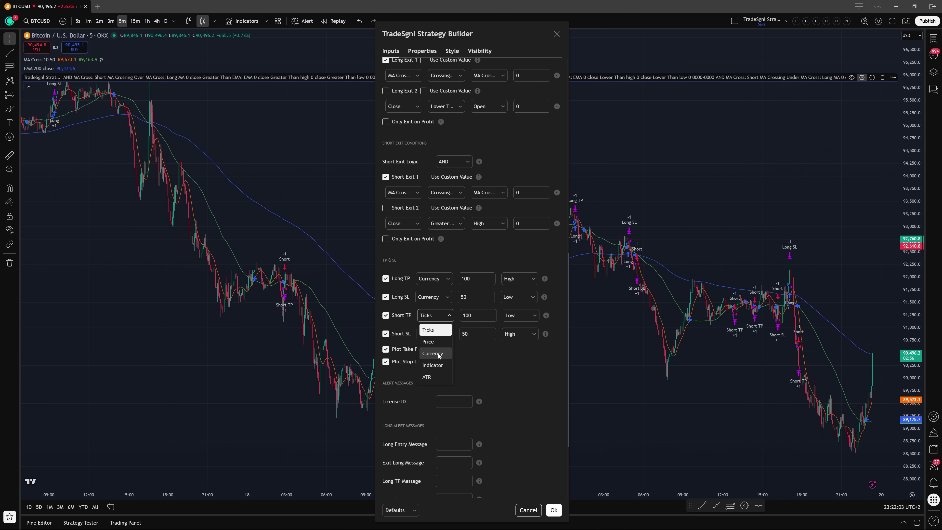
{"action": "left_click", "coordinate": [438, 352]}
{"action": "left_click", "coordinate": [439, 333]}
{"action": "left_click", "coordinate": [441, 372]}
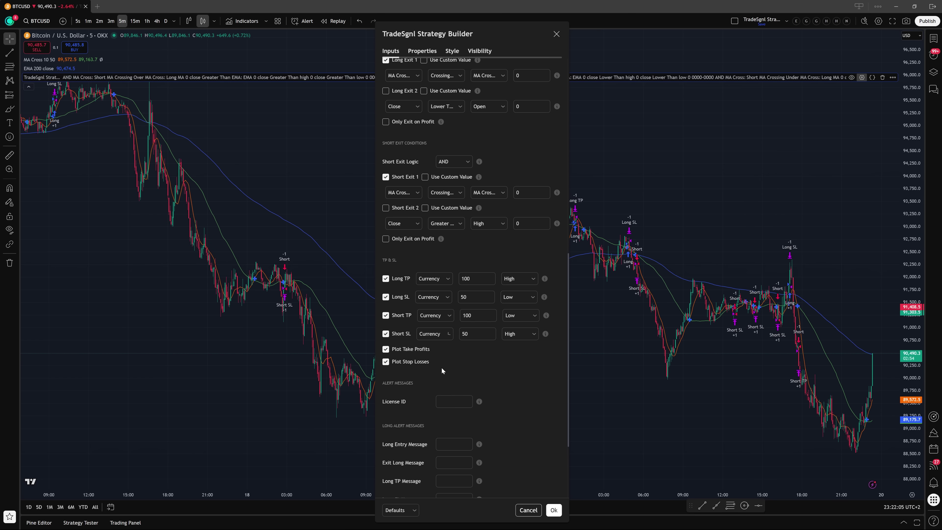
{"action": "left_click", "coordinate": [447, 280]}
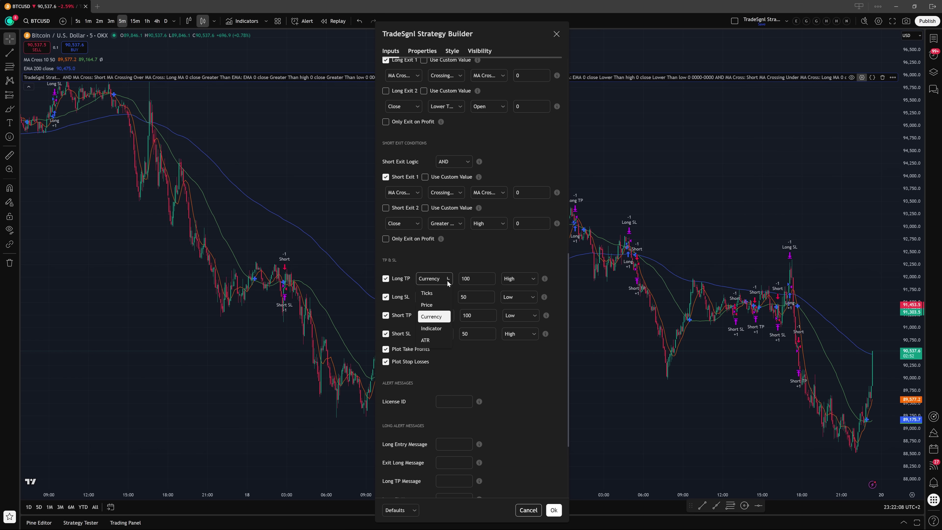
Set long and short take-profits to 1000 and stop-losses to 500, all in Currency
{"action": "left_click", "coordinate": [443, 317]}
{"action": "left_click", "coordinate": [474, 279]}
{"action": "type", "text": "0"}
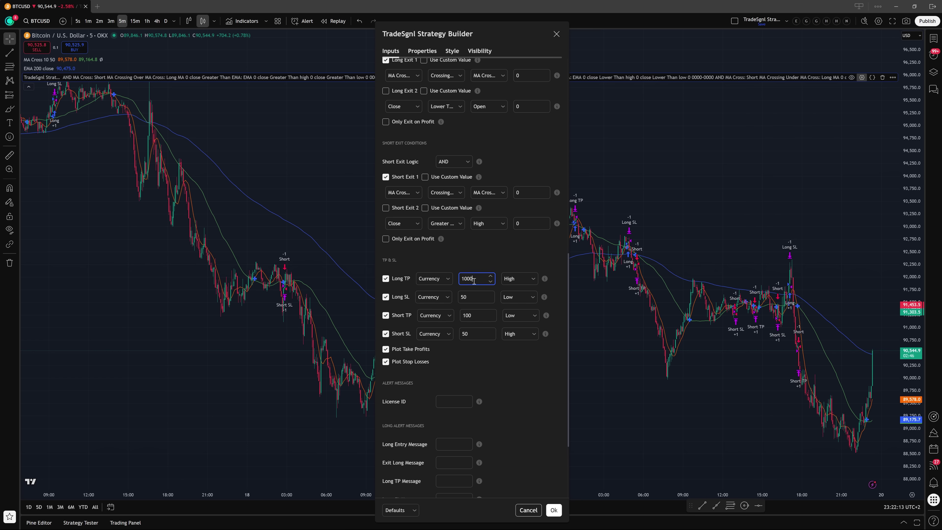
{"action": "left_click", "coordinate": [478, 299]}
{"action": "type", "text": "0"}
{"action": "left_click", "coordinate": [477, 315]}
{"action": "type", "text": "0"}
{"action": "left_click", "coordinate": [477, 334]}
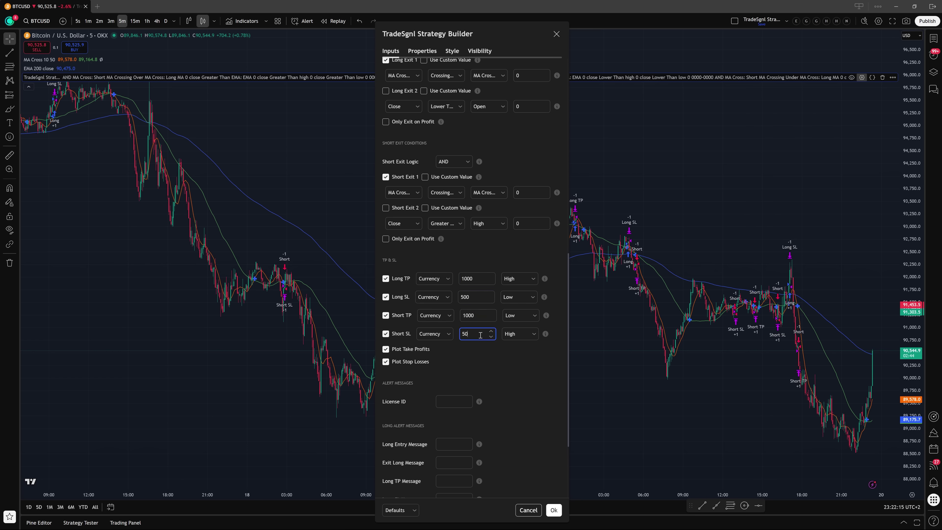
{"action": "type", "text": "0"}
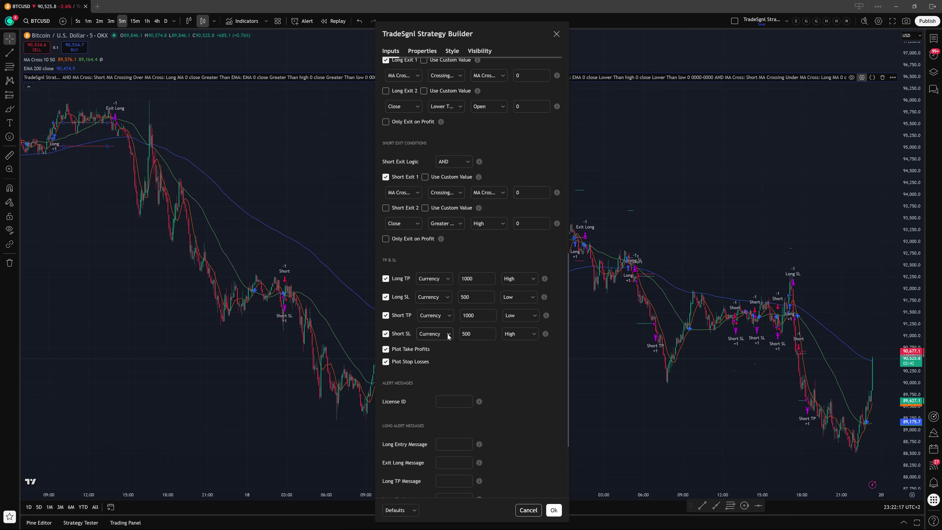
{"action": "left_click", "coordinate": [448, 334]}
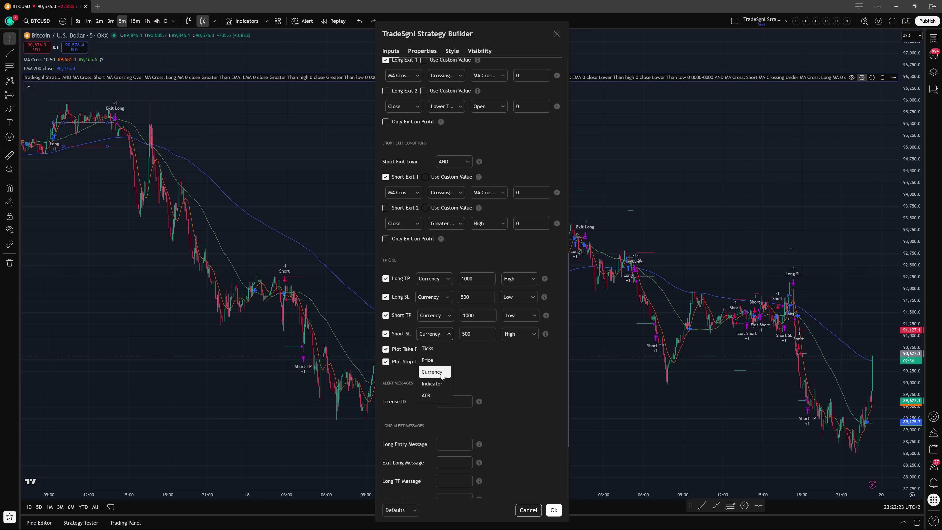
{"action": "left_click", "coordinate": [466, 368]}
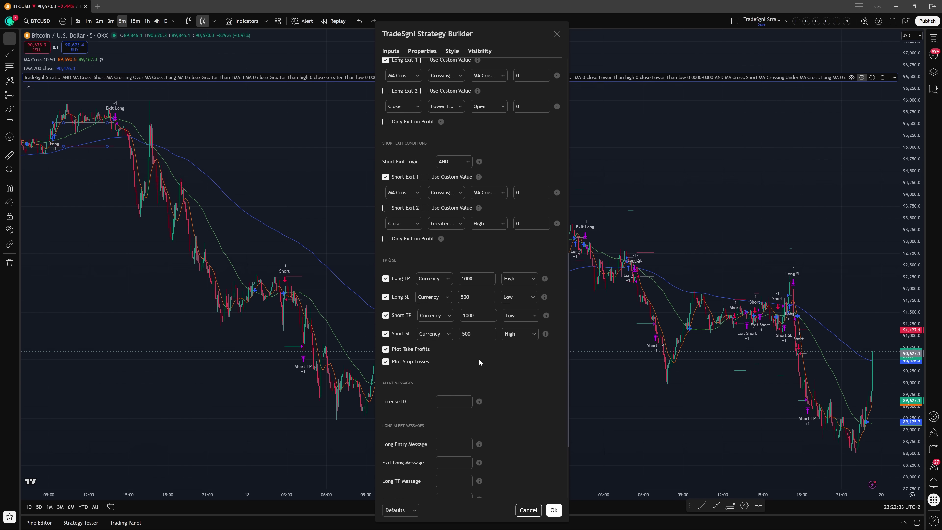
Apply the new TP/SL settings and zoom the BTCUSD chart out to view the plotted trades
{"action": "left_click", "coordinate": [554, 509]}
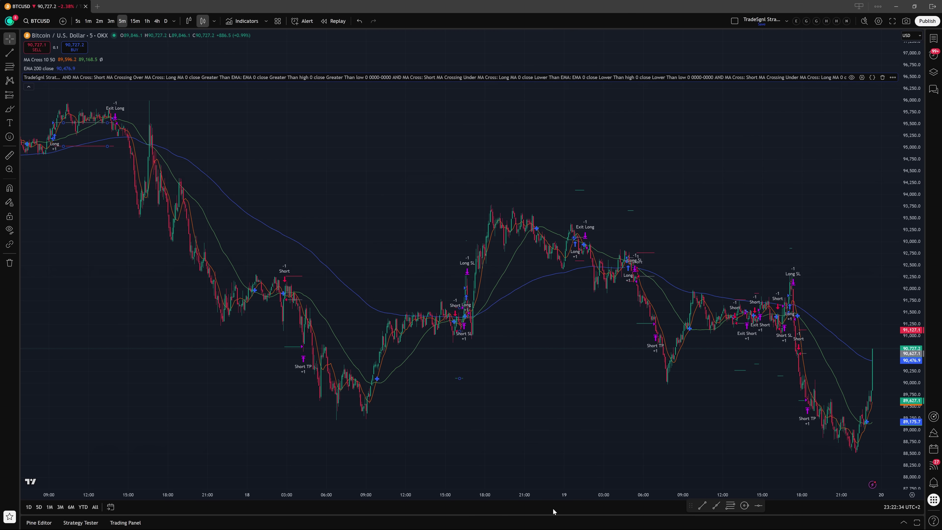
{"action": "scroll", "coordinate": [555, 376], "scroll_direction": "down", "scroll_amount": 6}
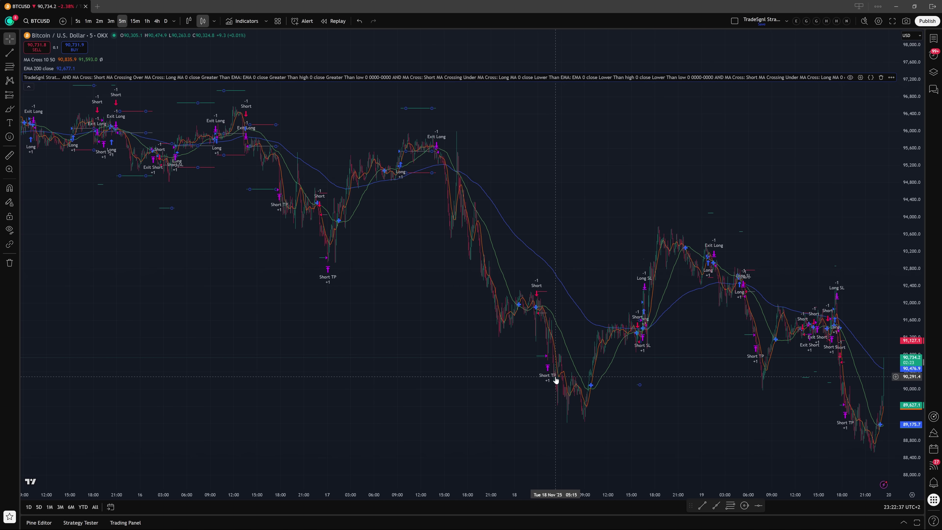
{"action": "scroll", "coordinate": [555, 376], "scroll_direction": "down", "scroll_amount": 2}
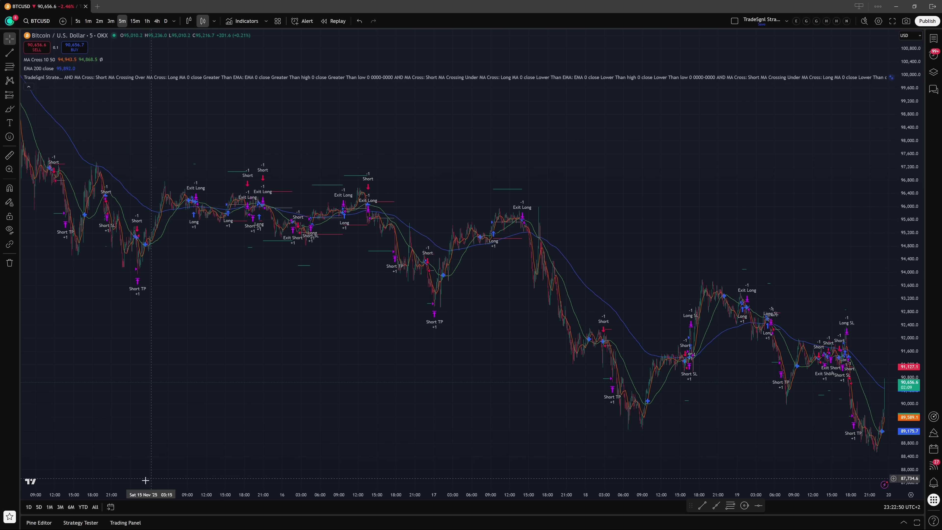
Open the Strategy Tester report and scroll through its List of trades
{"action": "left_click", "coordinate": [81, 523]}
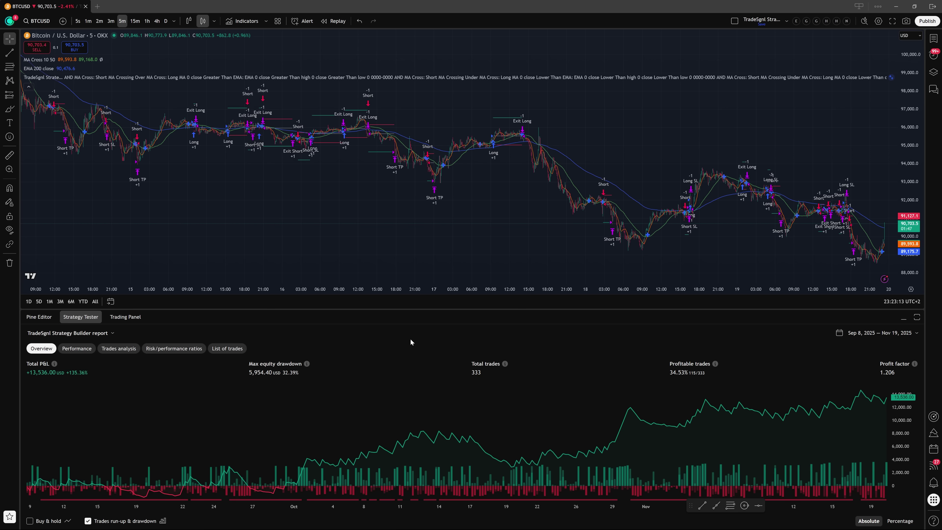
{"action": "left_click", "coordinate": [227, 348]}
{"action": "scroll", "coordinate": [269, 424], "scroll_direction": "down", "scroll_amount": 3}
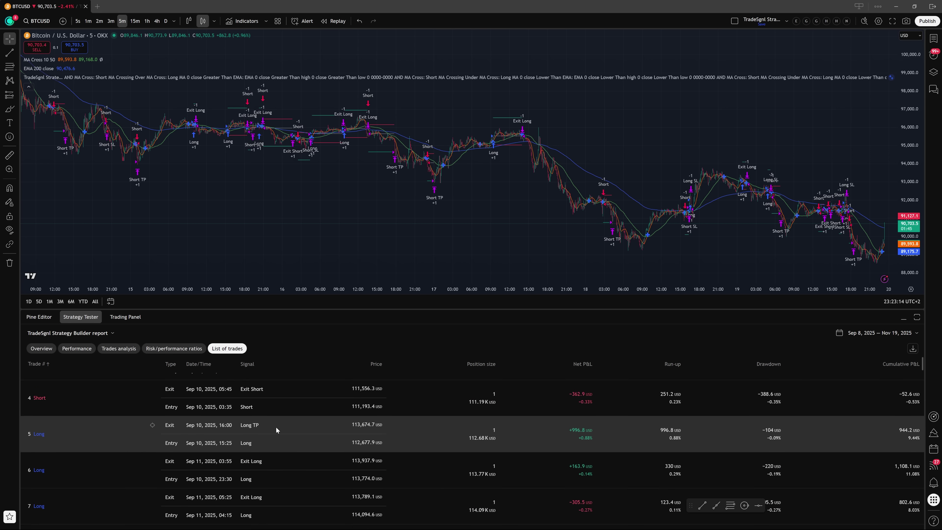
{"action": "scroll", "coordinate": [276, 426], "scroll_direction": "down", "scroll_amount": 8}
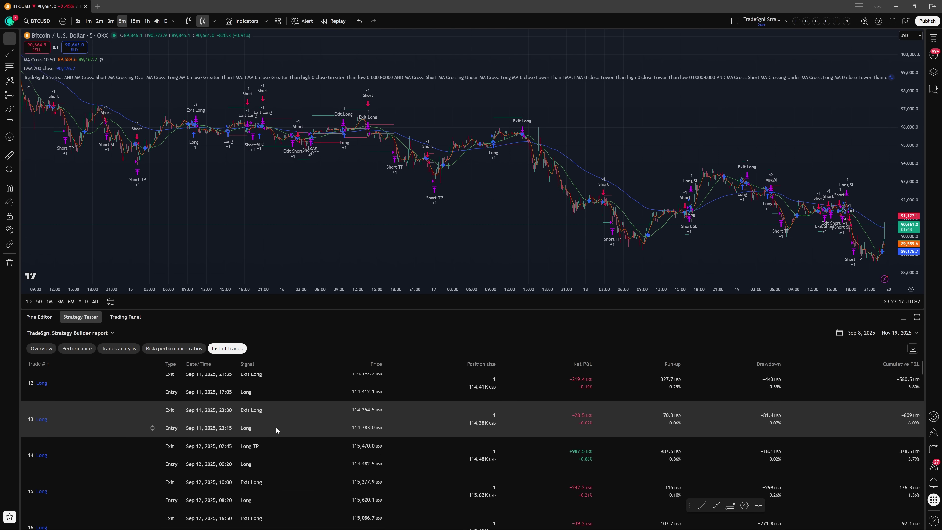
{"action": "scroll", "coordinate": [276, 427], "scroll_direction": "down", "scroll_amount": 3}
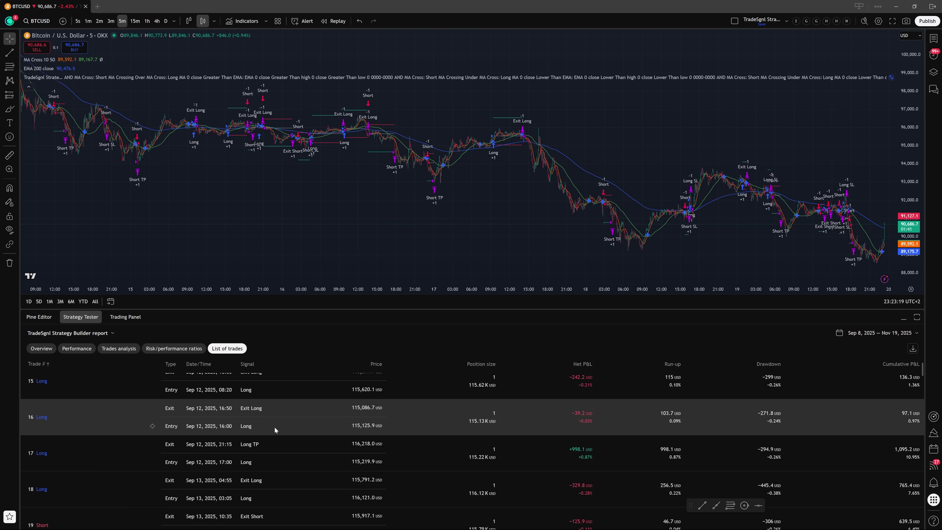
From the Overview, compare results on 15m, 1h and 4h candles, then return to 5m and collapse the report
{"action": "left_click", "coordinate": [48, 349]}
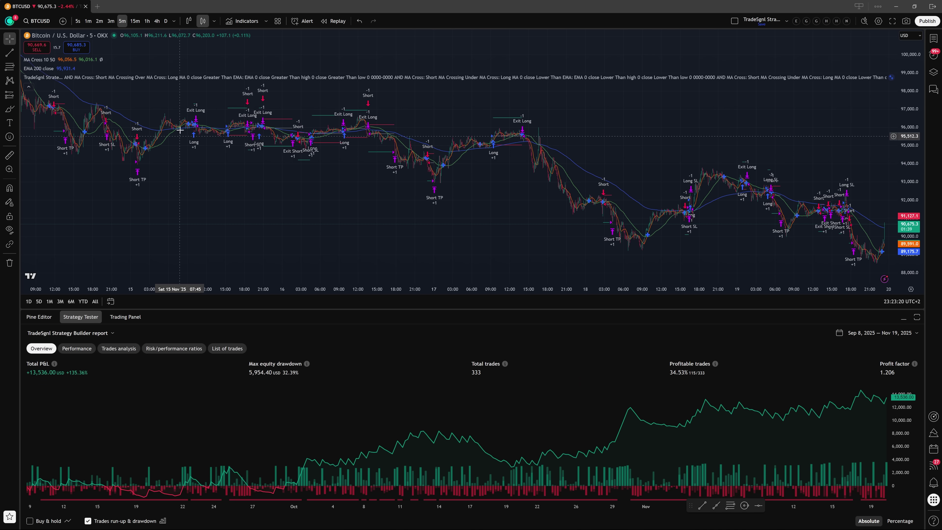
{"action": "left_click", "coordinate": [134, 21]}
{"action": "left_click", "coordinate": [148, 23]}
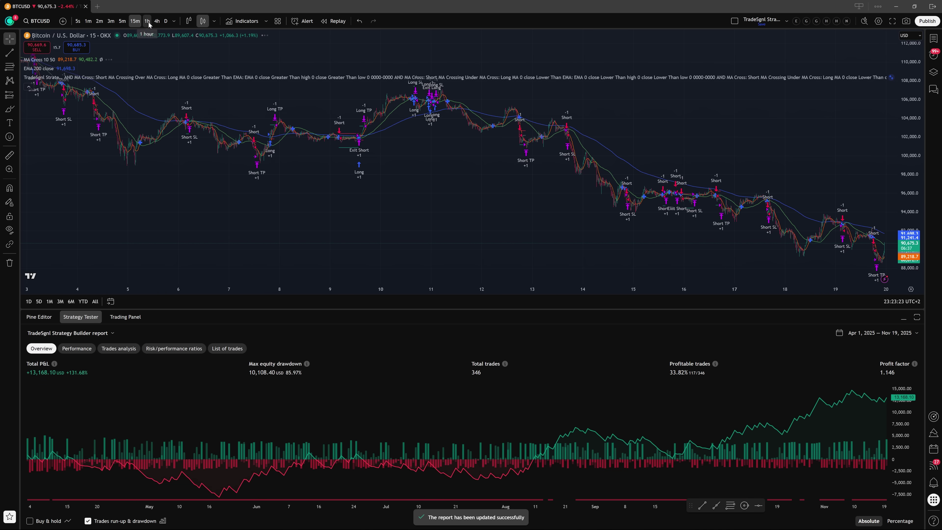
{"action": "left_click", "coordinate": [155, 23]}
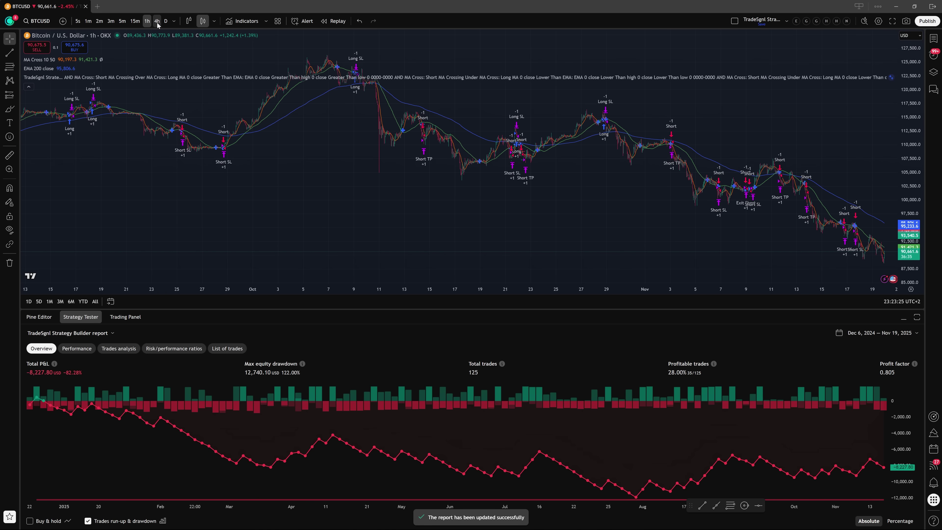
{"action": "left_click", "coordinate": [122, 22]}
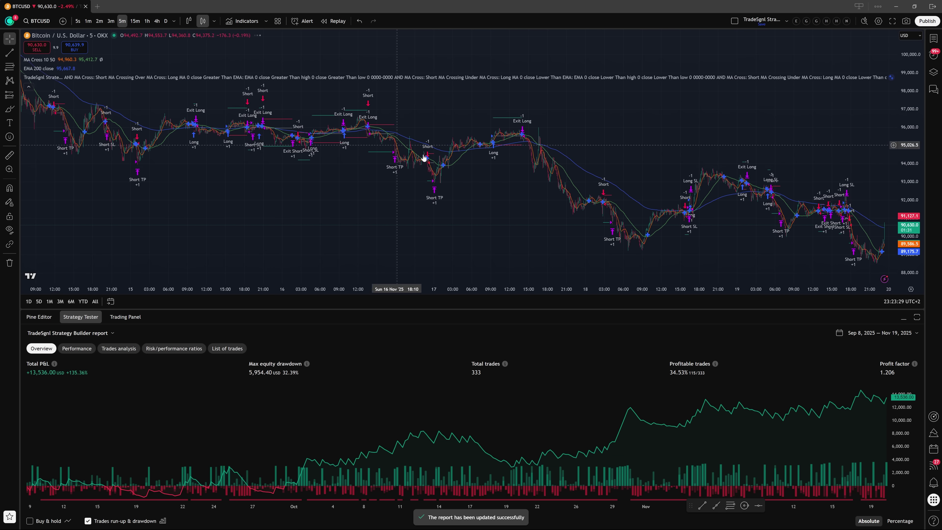
{"action": "left_click", "coordinate": [903, 318]}
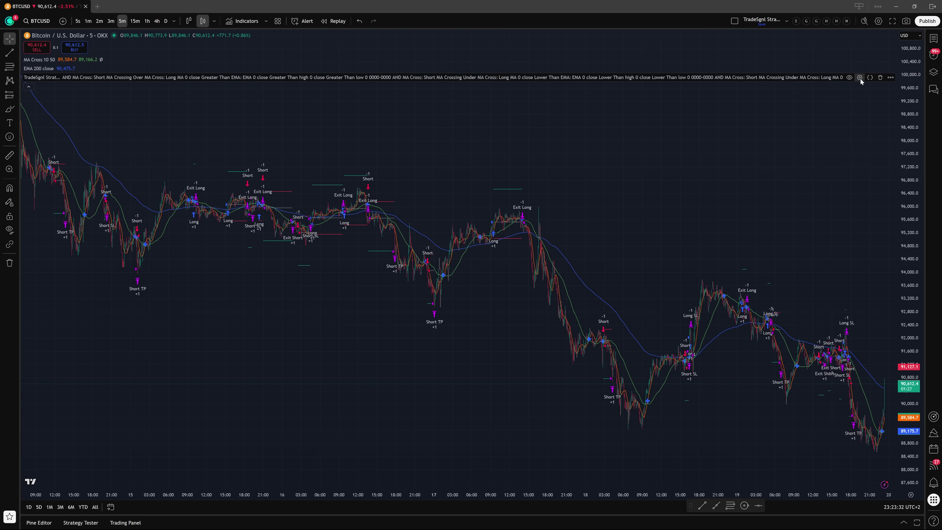
Reopen the Strategy Builder settings from the chart legend and scroll down to Alert Messages
{"action": "left_click", "coordinate": [859, 77]}
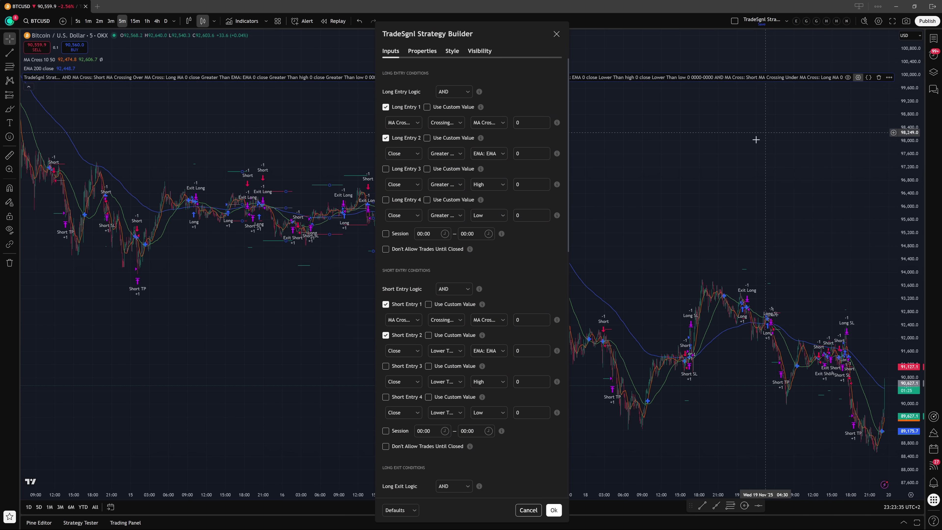
{"action": "scroll", "coordinate": [476, 268], "scroll_direction": "down", "scroll_amount": 6}
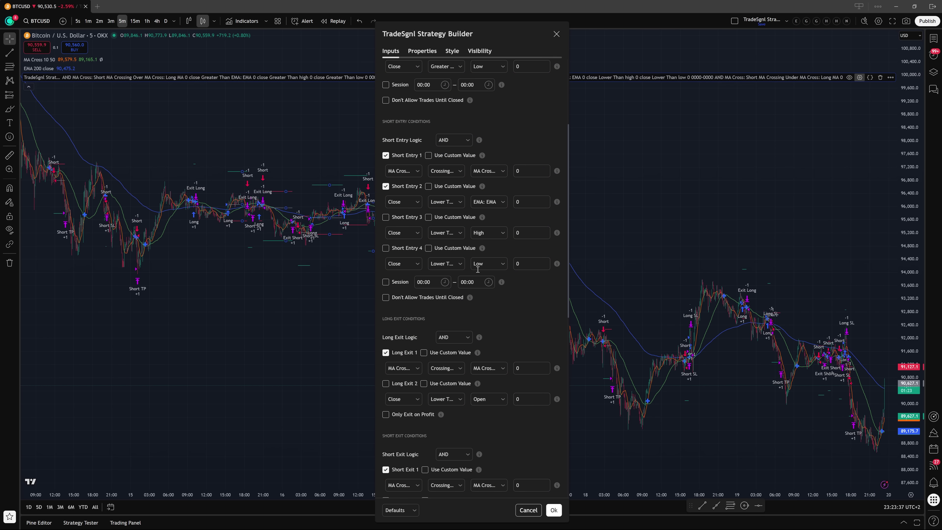
{"action": "scroll", "coordinate": [504, 264], "scroll_direction": "down", "scroll_amount": 5}
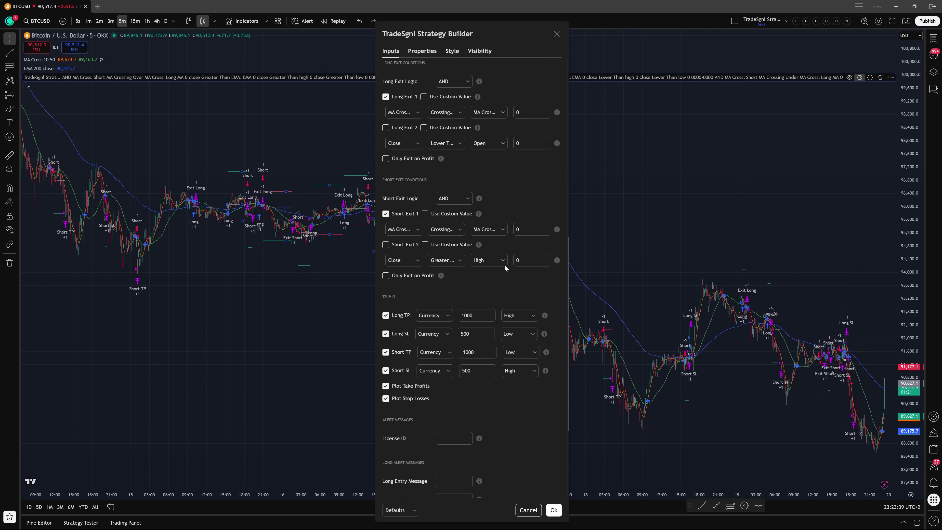
{"action": "scroll", "coordinate": [507, 274], "scroll_direction": "down", "scroll_amount": 3}
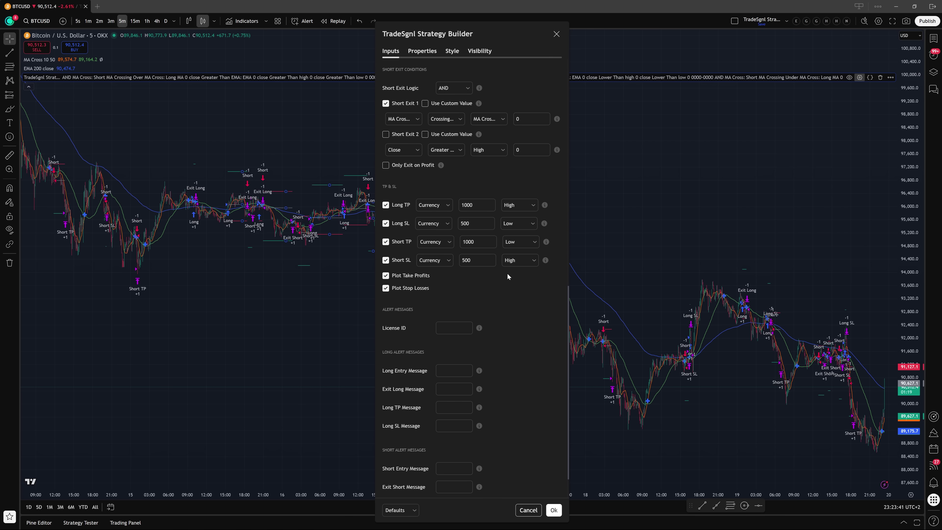
{"action": "scroll", "coordinate": [508, 274], "scroll_direction": "down", "scroll_amount": 1}
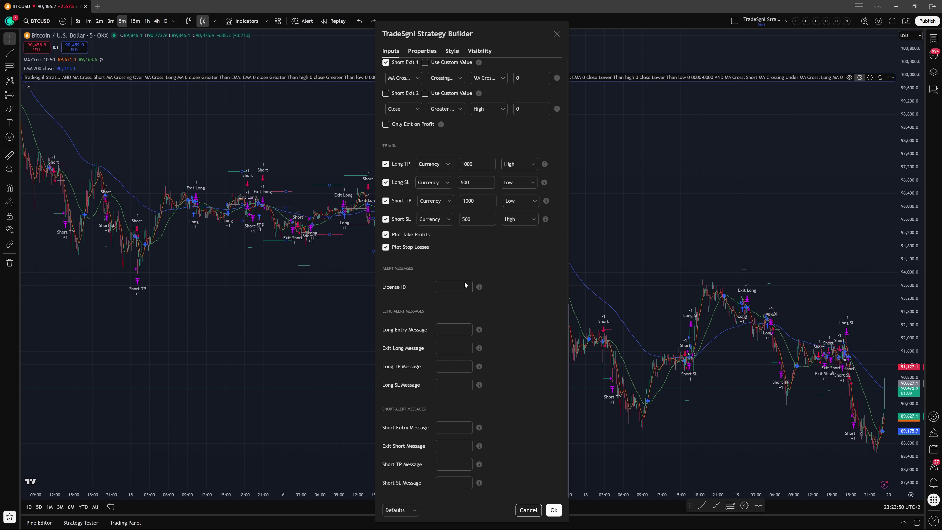
Step through the License ID, Long Entry, Exit Long, Long TP and Long SL message fields
{"action": "left_click", "coordinate": [457, 285]}
{"action": "left_click", "coordinate": [452, 328]}
{"action": "left_click", "coordinate": [452, 347]}
{"action": "left_click", "coordinate": [452, 366]}
{"action": "left_click", "coordinate": [452, 382]}
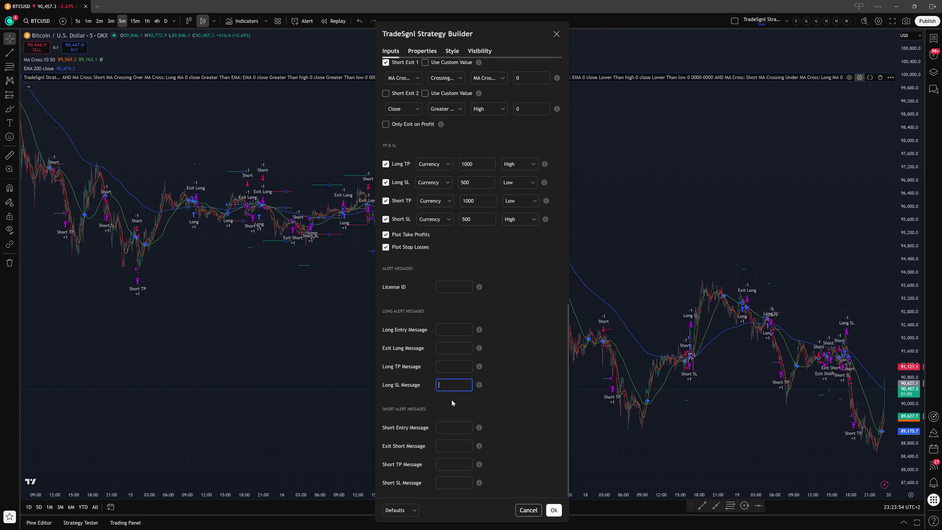